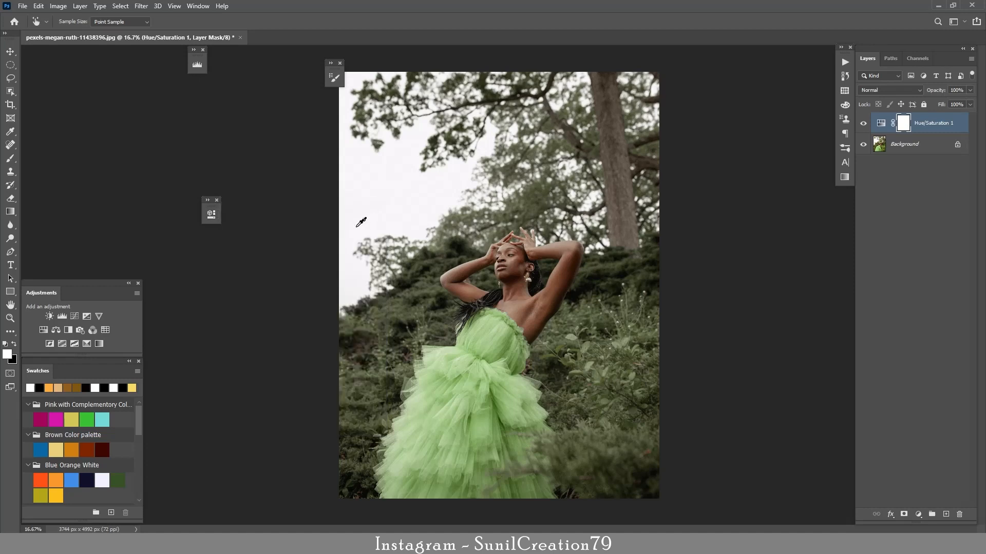
Add a Curves adjustment layer and raise the RGB midtone point to input 103, output 163
{"action": "left_click", "coordinate": [74, 316]}
{"action": "left_click_drag", "start_coordinate": [290, 207], "coordinate": [290, 181]}
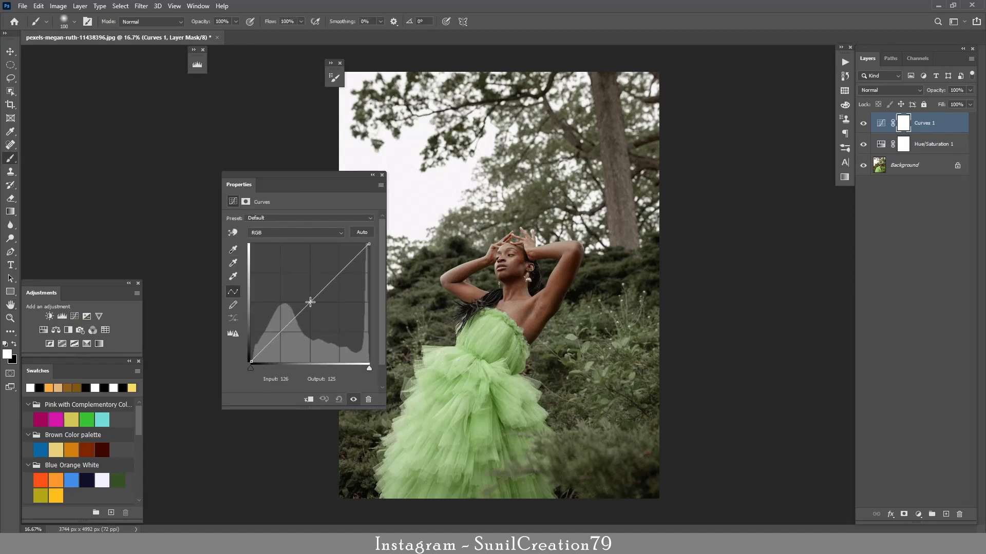
{"action": "left_click_drag", "start_coordinate": [310, 302], "coordinate": [299, 286]}
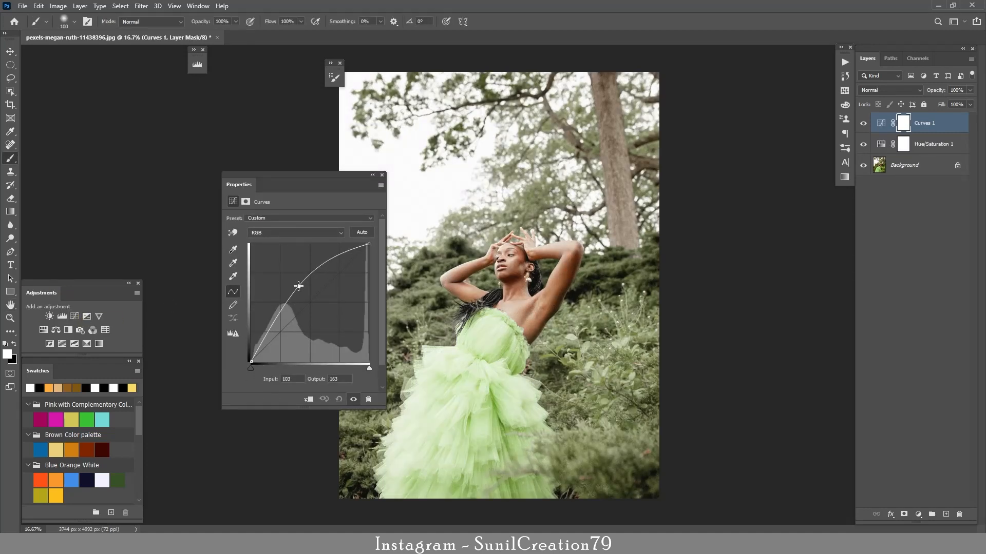
{"action": "left_click", "coordinate": [372, 175]}
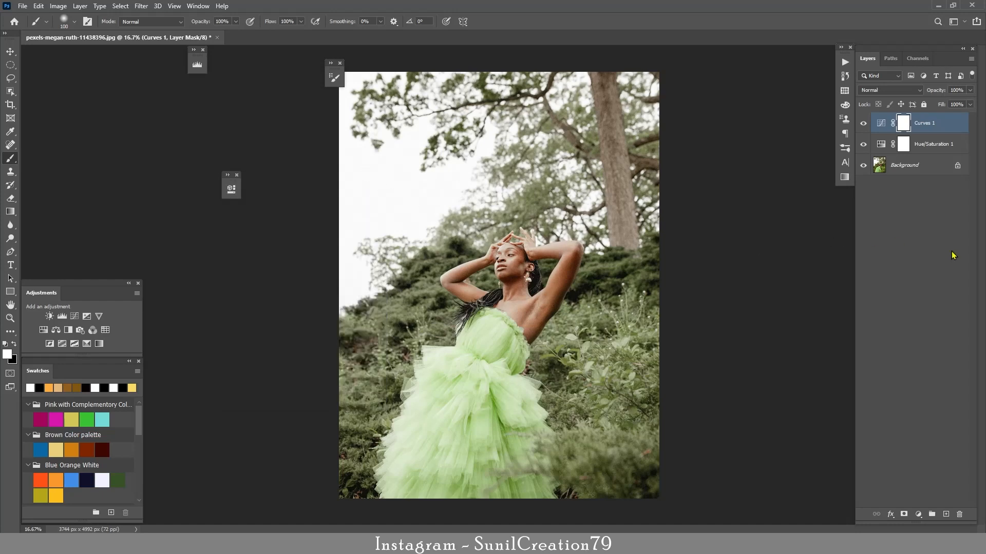
Invert the Curves 1 mask to black and paint white over the woman's face, neck, shoulders, arms and hand
{"action": "key", "text": "ctrl+i"}
{"action": "scroll", "coordinate": [522, 249], "scroll_direction": "up", "scroll_amount": 3, "text": "alt"}
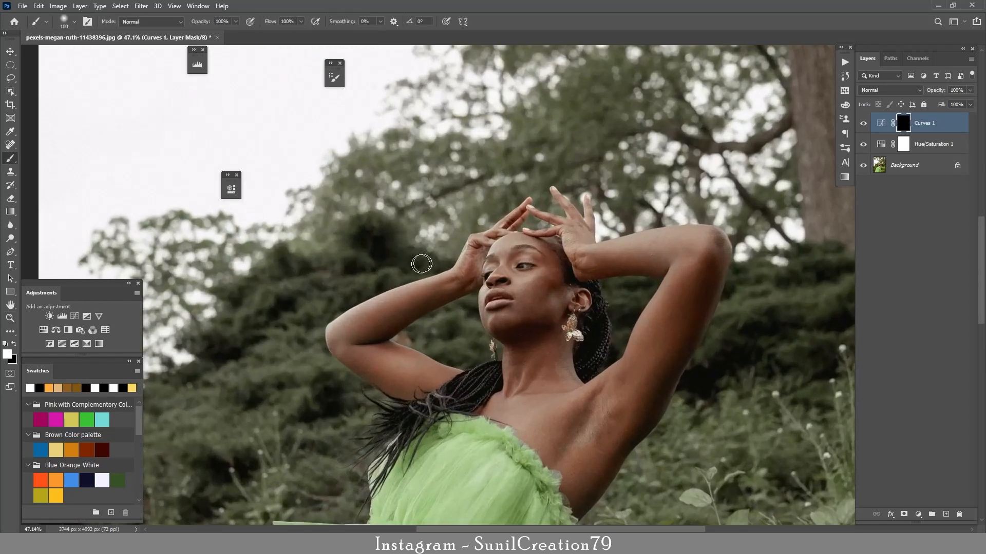
{"action": "mouse_move", "coordinate": [514, 246]}
{"action": "left_mouse_down"}
{"action": "mouse_move", "coordinate": [534, 252]}
{"action": "mouse_move", "coordinate": [552, 316]}
{"action": "mouse_move", "coordinate": [518, 287]}
{"action": "mouse_move", "coordinate": [510, 243]}
{"action": "mouse_move", "coordinate": [510, 335]}
{"action": "mouse_move", "coordinate": [547, 271]}
{"action": "mouse_move", "coordinate": [559, 332]}
{"action": "mouse_move", "coordinate": [527, 344]}
{"action": "mouse_move", "coordinate": [508, 405]}
{"action": "mouse_move", "coordinate": [519, 452]}
{"action": "mouse_move", "coordinate": [588, 400]}
{"action": "left_mouse_up"}
{"action": "mouse_move", "coordinate": [483, 247]}
{"action": "left_mouse_down"}
{"action": "mouse_move", "coordinate": [475, 280]}
{"action": "mouse_move", "coordinate": [340, 328]}
{"action": "mouse_move", "coordinate": [374, 333]}
{"action": "mouse_move", "coordinate": [417, 301]}
{"action": "mouse_move", "coordinate": [383, 363]}
{"action": "mouse_move", "coordinate": [392, 352]}
{"action": "mouse_move", "coordinate": [461, 382]}
{"action": "mouse_move", "coordinate": [398, 368]}
{"action": "mouse_move", "coordinate": [415, 390]}
{"action": "mouse_move", "coordinate": [399, 389]}
{"action": "mouse_move", "coordinate": [350, 355]}
{"action": "left_mouse_up"}
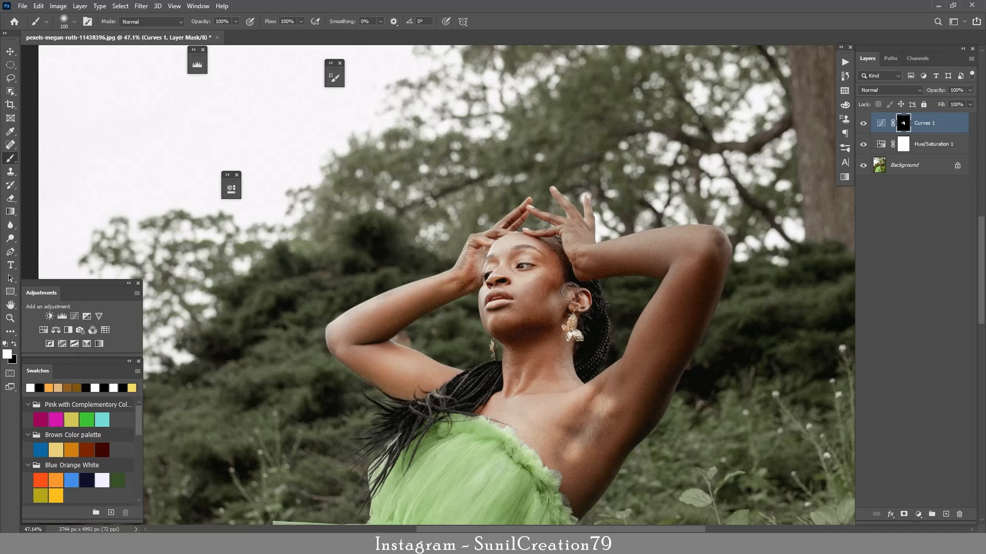
{"action": "mouse_move", "coordinate": [608, 251]}
{"action": "left_mouse_down"}
{"action": "mouse_move", "coordinate": [694, 318]}
{"action": "mouse_move", "coordinate": [659, 324]}
{"action": "mouse_move", "coordinate": [625, 373]}
{"action": "mouse_move", "coordinate": [668, 326]}
{"action": "mouse_move", "coordinate": [678, 359]}
{"action": "mouse_move", "coordinate": [656, 401]}
{"action": "mouse_move", "coordinate": [613, 413]}
{"action": "mouse_move", "coordinate": [604, 387]}
{"action": "mouse_move", "coordinate": [575, 416]}
{"action": "mouse_move", "coordinate": [581, 463]}
{"action": "mouse_move", "coordinate": [553, 442]}
{"action": "mouse_move", "coordinate": [571, 503]}
{"action": "mouse_move", "coordinate": [587, 502]}
{"action": "mouse_move", "coordinate": [606, 467]}
{"action": "mouse_move", "coordinate": [580, 480]}
{"action": "left_mouse_up"}
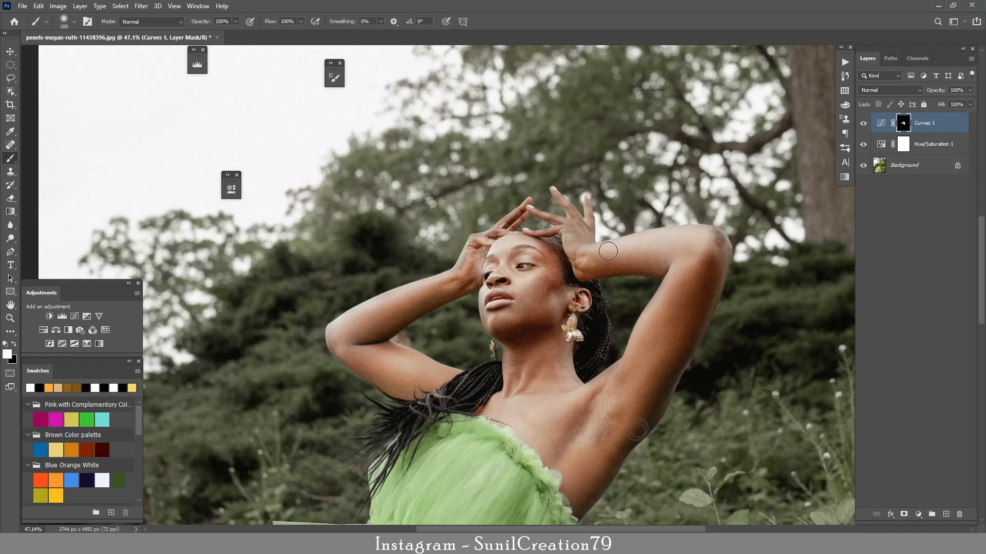
{"action": "mouse_move", "coordinate": [576, 254]}
{"action": "left_mouse_down"}
{"action": "mouse_move", "coordinate": [583, 229]}
{"action": "mouse_move", "coordinate": [567, 218]}
{"action": "left_mouse_up"}
Reduce the brush size and paint the fingers and forehead white in the Curves 1 mask
{"action": "key", "text": "bracketleft"}
{"action": "key", "text": "bracketleft"}
{"action": "key", "text": "bracketleft"}
{"action": "key", "text": "bracketleft"}
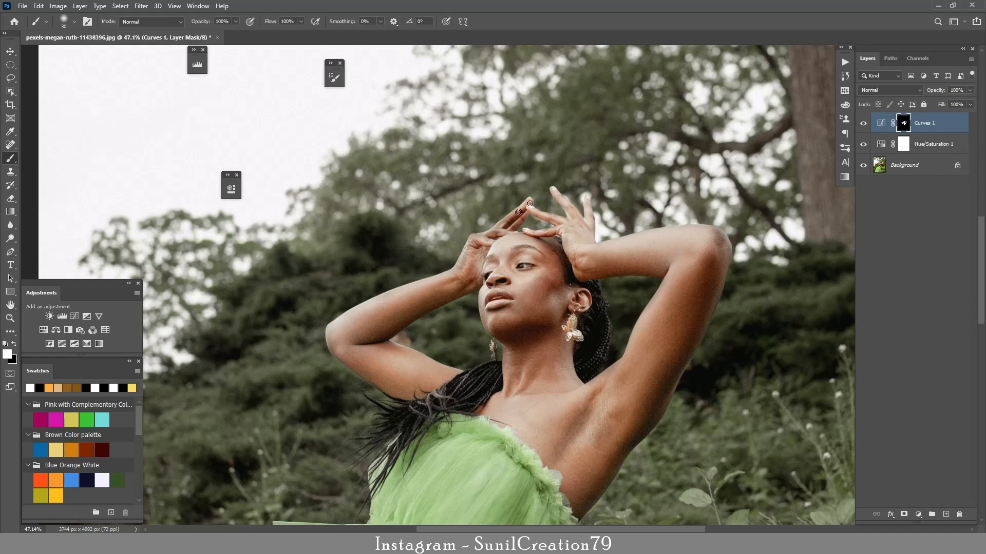
{"action": "left_click_drag", "start_coordinate": [518, 212], "coordinate": [526, 218]}
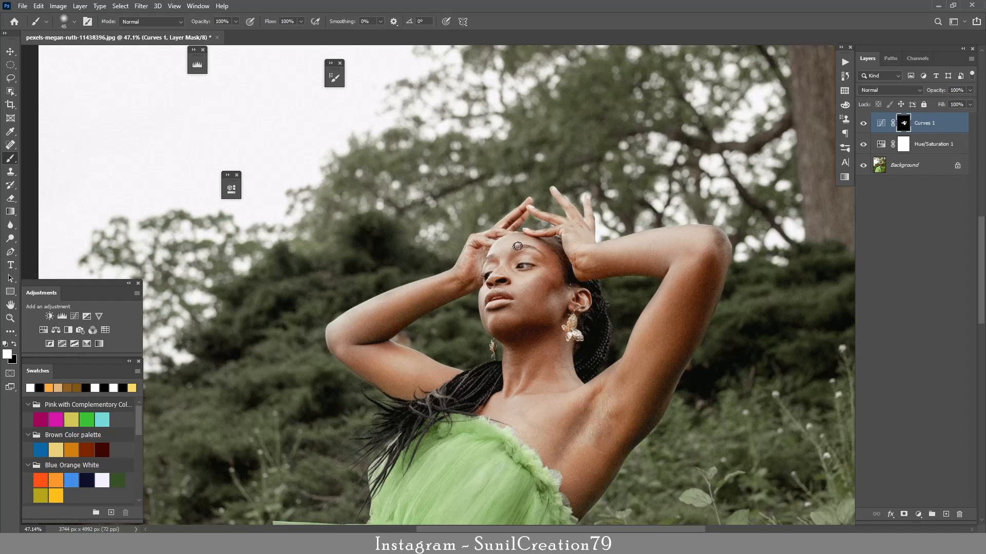
{"action": "left_click_drag", "start_coordinate": [517, 247], "coordinate": [519, 245]}
Lower the Curves 1 layer's opacity to 73% and compare the image with the layer hidden and shown
{"action": "key", "text": "z"}
{"action": "key", "text": "ctrl+0"}
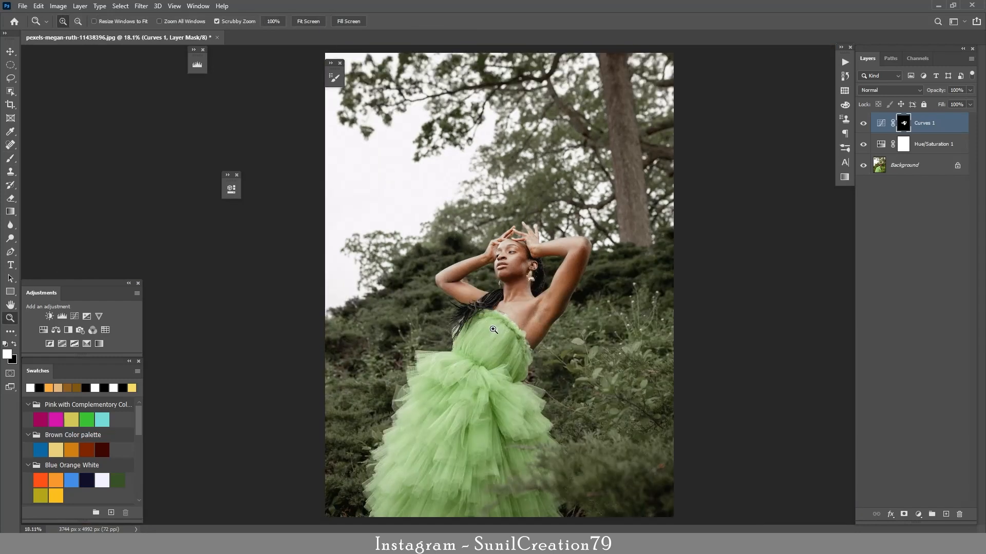
{"action": "left_click_drag", "start_coordinate": [515, 328], "coordinate": [529, 328]}
{"action": "key", "text": "b"}
{"action": "left_click_drag", "start_coordinate": [937, 92], "coordinate": [924, 92]}
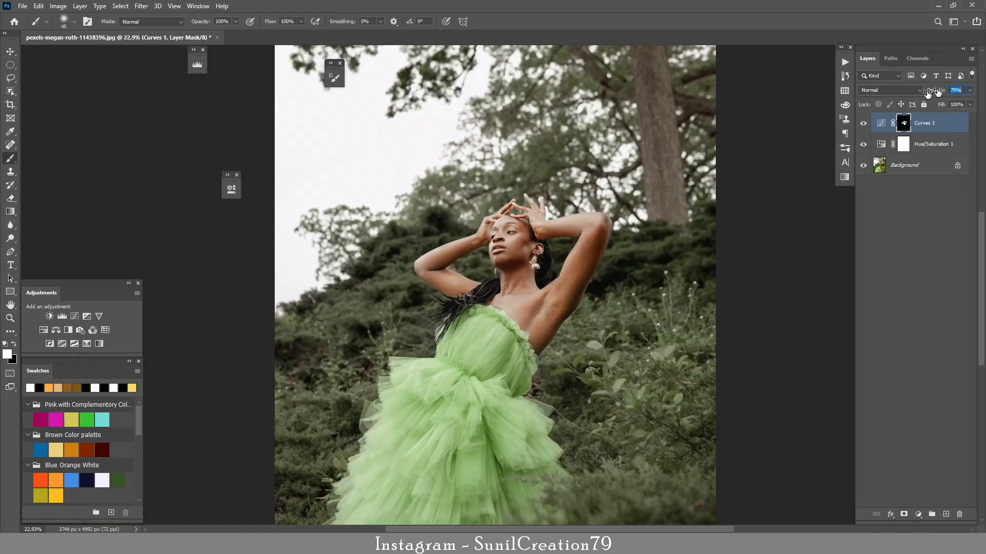
{"action": "left_click", "coordinate": [863, 123]}
{"action": "left_click", "coordinate": [863, 124]}
Reopen the Curves 1 settings and fine-tune the midtone point of the Red channel, undoing the first adjustment
{"action": "double_click", "coordinate": [880, 123]}
{"action": "left_click", "coordinate": [316, 233]}
{"action": "left_click", "coordinate": [287, 246]}
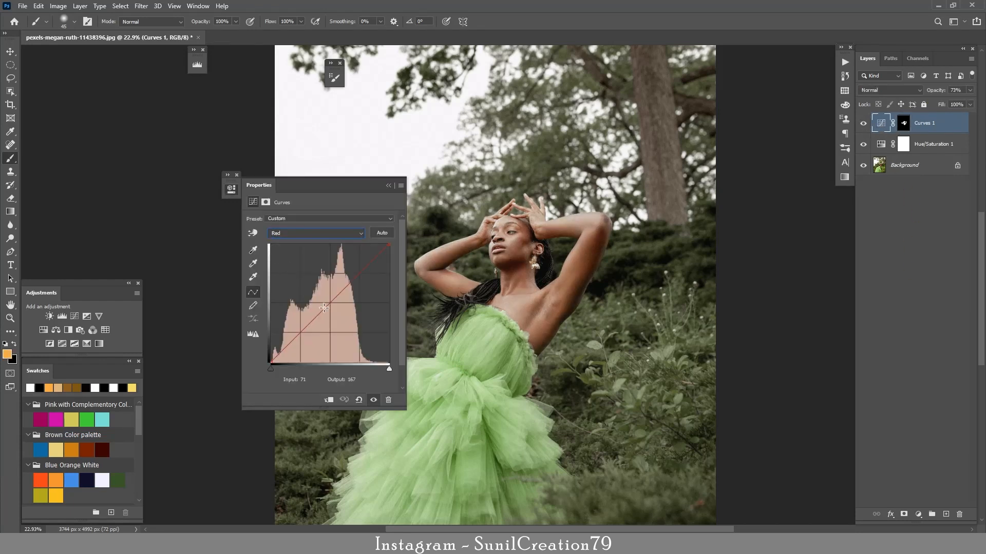
{"action": "left_click_drag", "start_coordinate": [336, 306], "coordinate": [337, 303]}
{"action": "key", "text": "ctrl+z"}
{"action": "key", "text": "Left"}
{"action": "key", "text": "Down"}
{"action": "key", "text": "Down"}
Add a midtone point to the Blue channel of Curves 1 and nudge it slightly below the diagonal to warm the skin
{"action": "left_click", "coordinate": [287, 234]}
{"action": "left_click", "coordinate": [280, 265]}
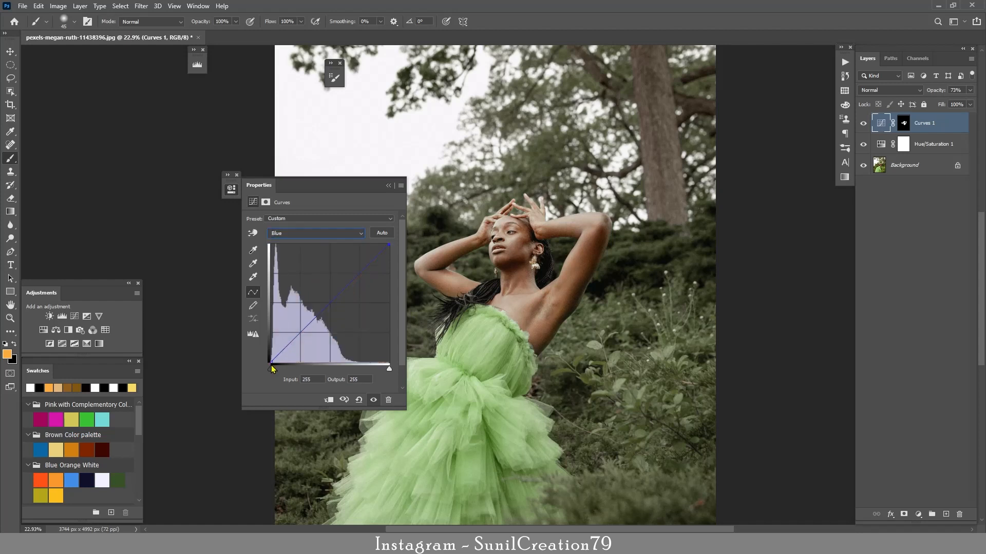
{"action": "key", "text": "Down"}
{"action": "key", "text": "Down"}
{"action": "key", "text": "Down"}
{"action": "key", "text": "Down"}
{"action": "key", "text": "Down"}
{"action": "key", "text": "Down"}
{"action": "key", "text": "Down"}
{"action": "key", "text": "Down"}
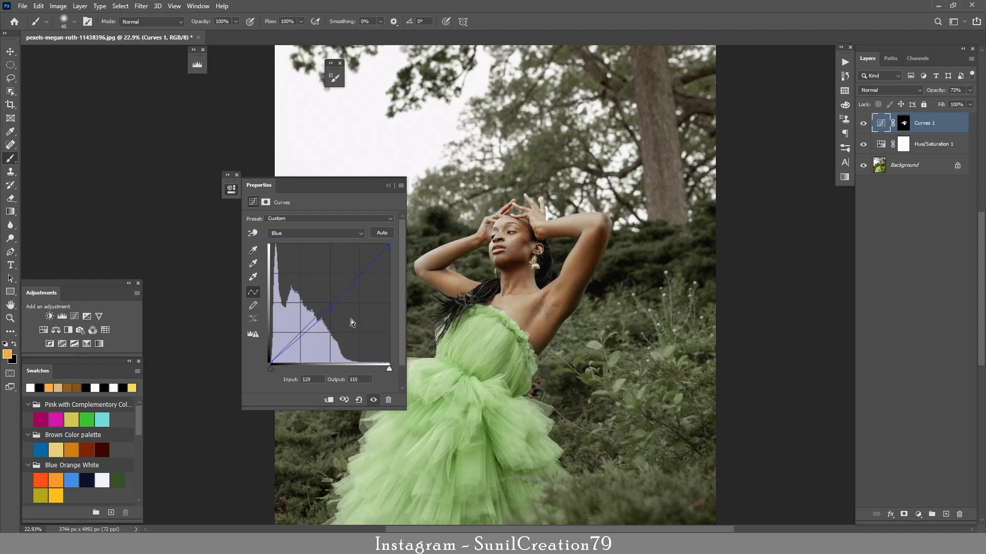
{"action": "key", "text": "shift+Up"}
{"action": "key", "text": "shift+Up"}
{"action": "key", "text": "Down"}
{"action": "key", "text": "Down"}
{"action": "key", "text": "Down"}
{"action": "key", "text": "Down"}
{"action": "key", "text": "Down"}
{"action": "key", "text": "Down"}
{"action": "key", "text": "Down"}
{"action": "key", "text": "Down"}
{"action": "key", "text": "Down"}
{"action": "key", "text": "Right"}
{"action": "key", "text": "Right"}
{"action": "key", "text": "Right"}
{"action": "key", "text": "Right"}
{"action": "left_click", "coordinate": [388, 185]}
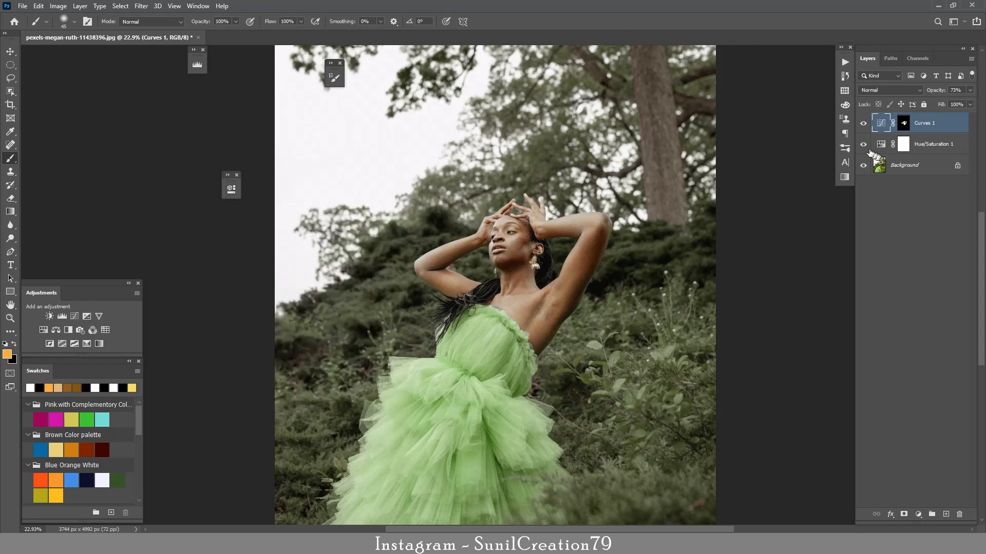
Lower the Curves 1 layer's opacity to 45% and compare the image with each adjustment layer hidden and shown
{"action": "left_click", "coordinate": [863, 125]}
{"action": "left_click", "coordinate": [863, 126]}
{"action": "left_click", "coordinate": [863, 126]}
{"action": "left_click", "coordinate": [863, 127]}
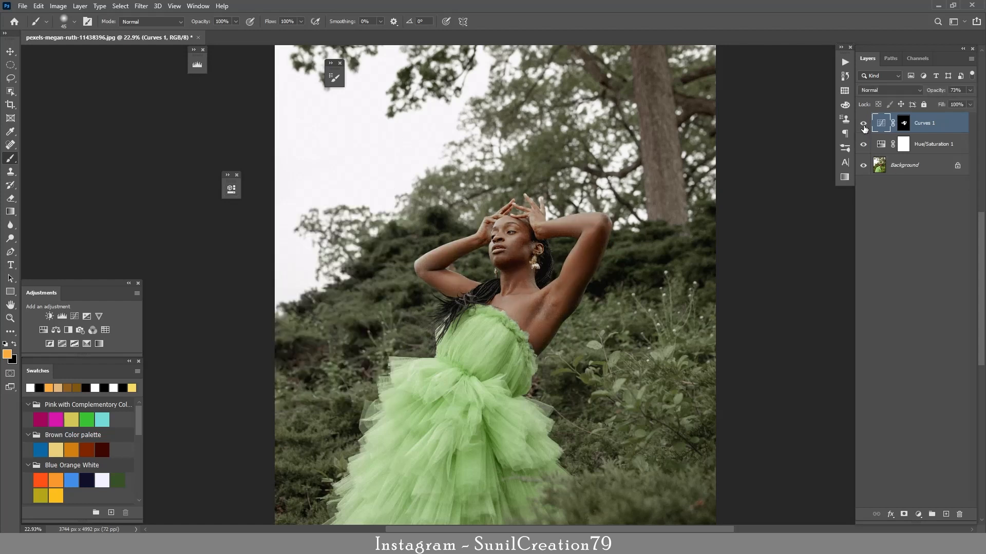
{"action": "key", "text": "z"}
{"action": "mouse_move", "coordinate": [503, 264]}
{"action": "left_mouse_down"}
{"action": "mouse_move", "coordinate": [478, 268]}
{"action": "mouse_move", "coordinate": [499, 268]}
{"action": "left_mouse_up"}
{"action": "key", "text": "b"}
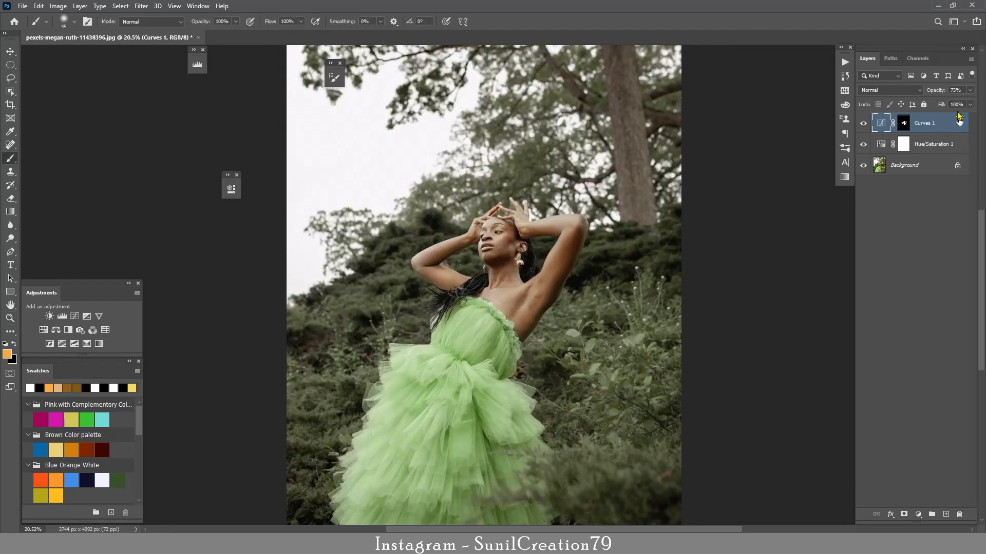
{"action": "left_click_drag", "start_coordinate": [939, 91], "coordinate": [921, 95]}
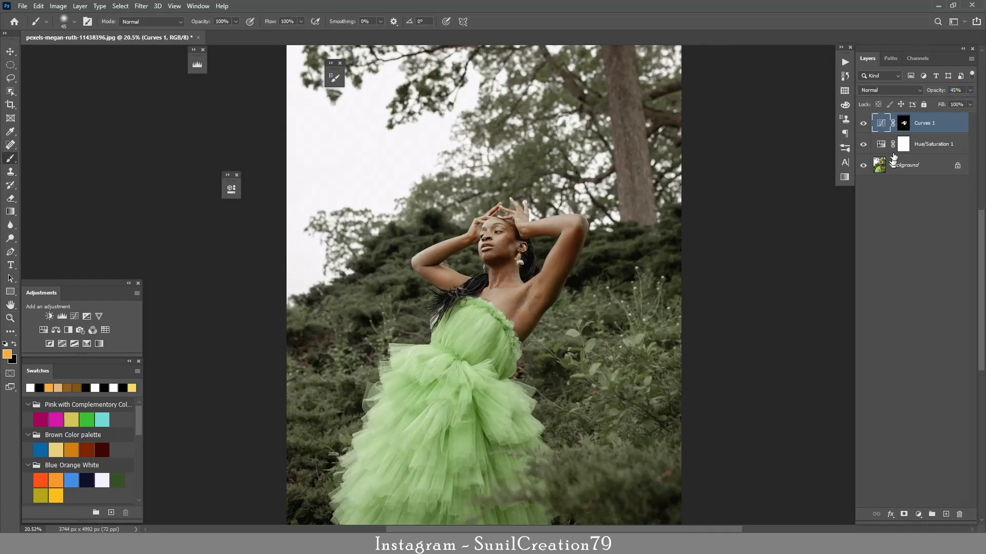
{"action": "left_click", "coordinate": [863, 145]}
{"action": "left_click", "coordinate": [863, 145]}
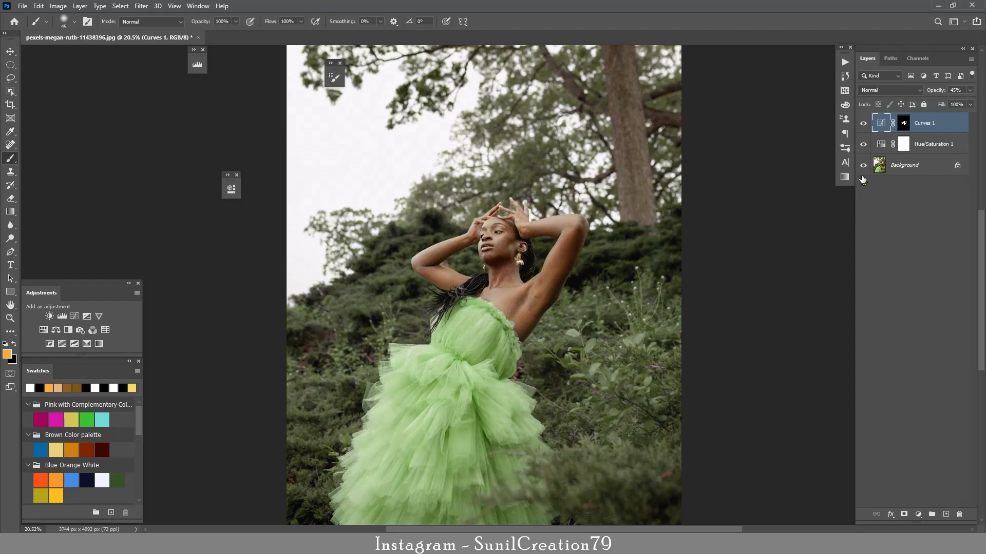
Group the Curves 1 and Hue/Saturation 1 layers and compare the image with the group hidden and shown
{"action": "left_click", "coordinate": [928, 154], "text": "shift"}
{"action": "key", "text": "ctrl+f"}
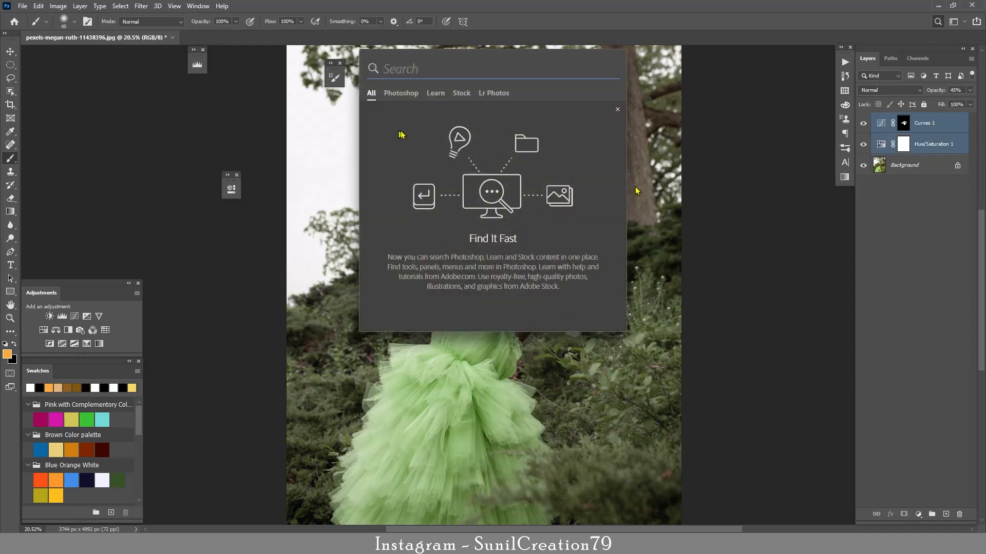
{"action": "left_click", "coordinate": [617, 109]}
{"action": "left_click", "coordinate": [431, 122]}
{"action": "left_click", "coordinate": [484, 204]}
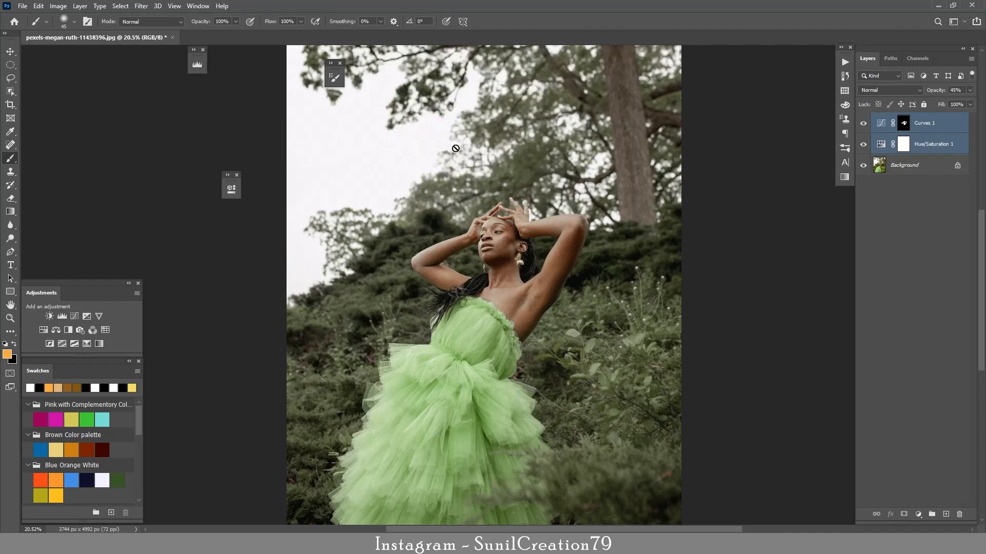
{"action": "key", "text": "ctrl+g"}
{"action": "left_click", "coordinate": [863, 119]}
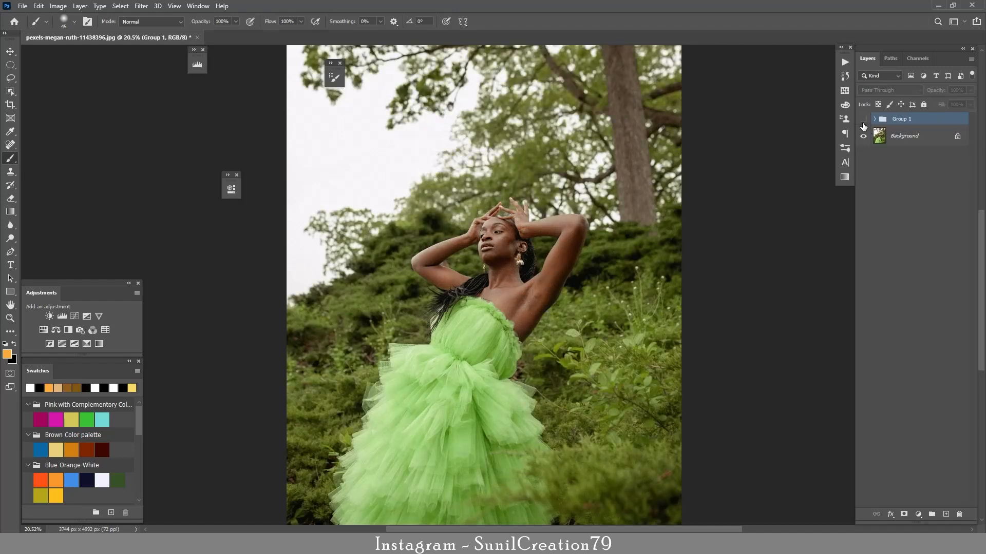
{"action": "left_click", "coordinate": [862, 119]}
{"action": "key", "text": "ctrl+space"}
{"action": "mouse_move", "coordinate": [518, 234]}
{"action": "left_mouse_down"}
{"action": "mouse_move", "coordinate": [480, 234]}
{"action": "mouse_move", "coordinate": [517, 234]}
{"action": "left_mouse_up"}
Expand Group 1 and paint the tree trunk white in the Curves 1 mask with a larger brush
{"action": "left_click", "coordinate": [874, 119]}
{"action": "left_click", "coordinate": [911, 135]}
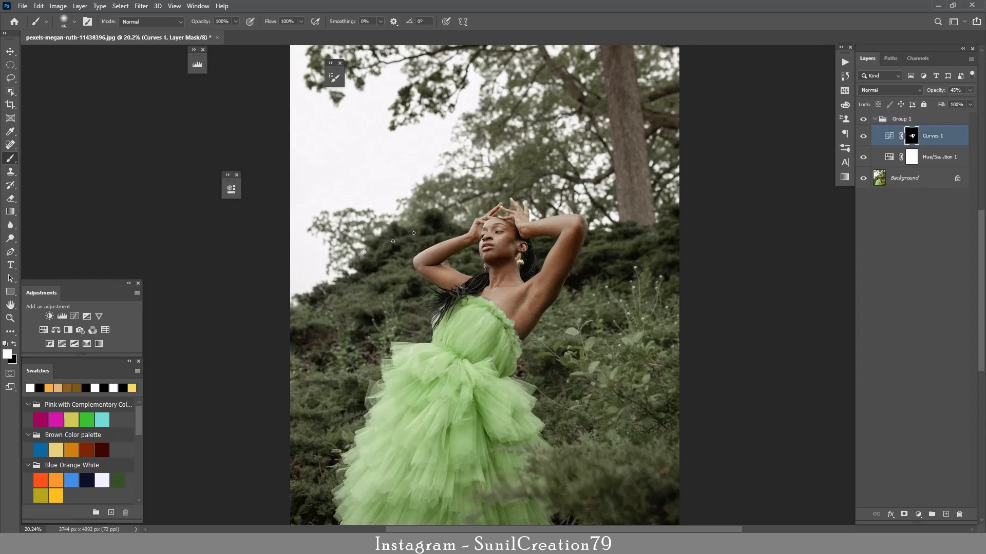
{"action": "key", "text": "bracketright"}
{"action": "key", "text": "bracketright"}
{"action": "key", "text": "bracketright"}
{"action": "key", "text": "bracketright"}
{"action": "key", "text": "bracketright"}
{"action": "mouse_move", "coordinate": [625, 121]}
{"action": "left_mouse_down"}
{"action": "mouse_move", "coordinate": [615, 48]}
{"action": "mouse_move", "coordinate": [638, 225]}
{"action": "left_mouse_up"}
Paint the tree's branches around the trunk white in the Curves 1 mask with a smaller brush
{"action": "key", "text": "bracketleft"}
{"action": "key", "text": "bracketleft"}
{"action": "key", "text": "bracketleft"}
{"action": "key", "text": "bracketleft"}
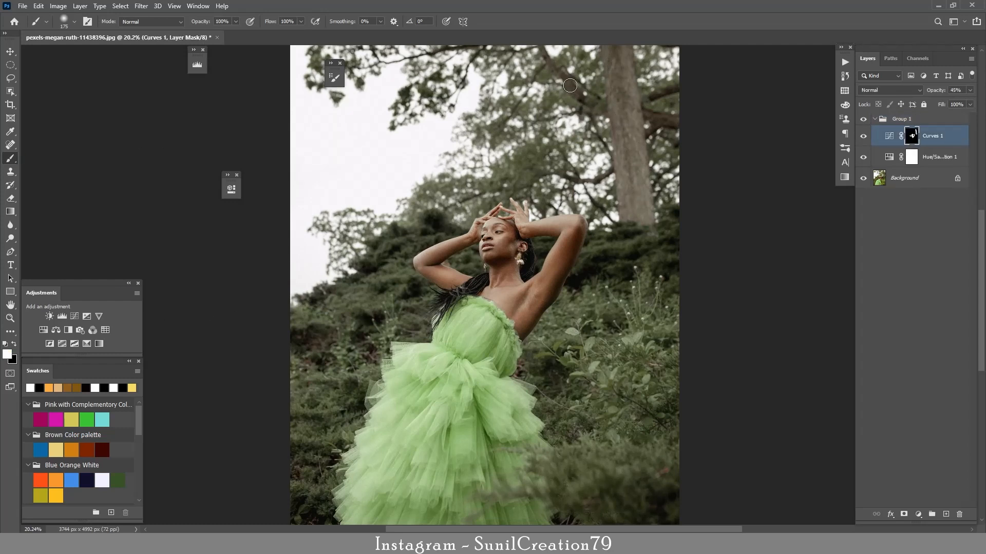
{"action": "left_click_drag", "start_coordinate": [584, 101], "coordinate": [539, 52]}
{"action": "mouse_move", "coordinate": [637, 109]}
{"action": "left_mouse_down"}
{"action": "mouse_move", "coordinate": [676, 123]}
{"action": "mouse_move", "coordinate": [641, 103]}
{"action": "mouse_move", "coordinate": [668, 186]}
{"action": "left_mouse_up"}
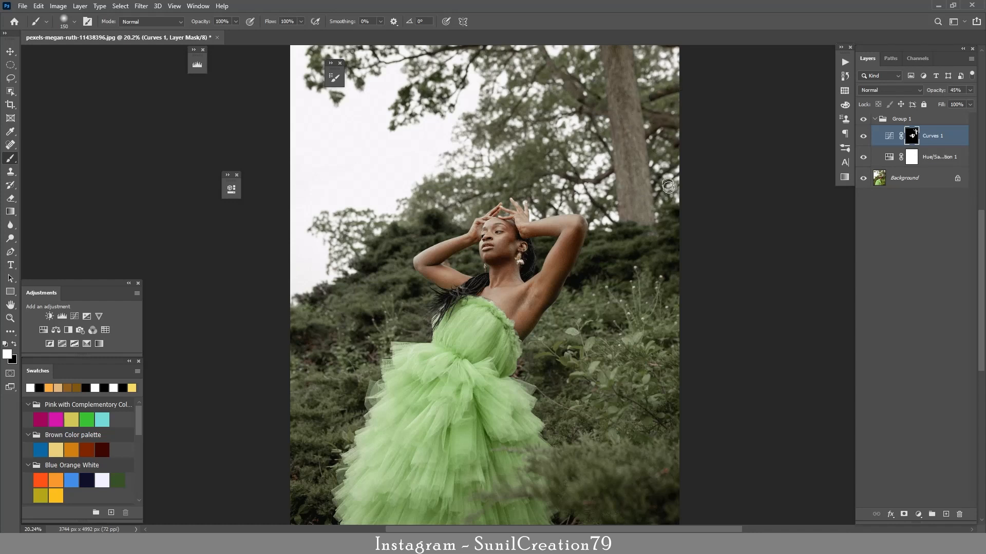
Add a Hue/Saturation adjustment above Curves 1 and colorize it with hue 13 and saturation 34
{"action": "key", "text": "ctrl+2"}
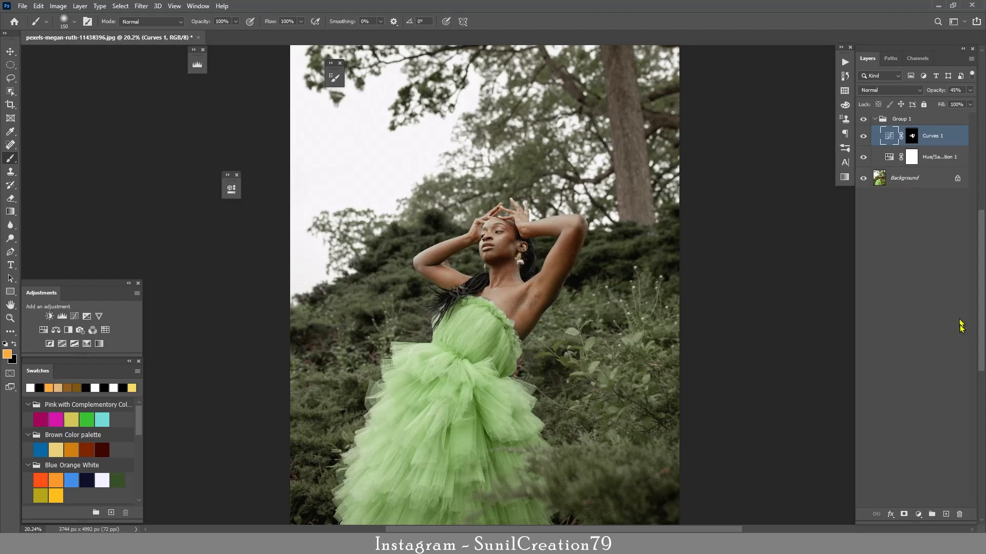
{"action": "left_click", "coordinate": [918, 514]}
{"action": "left_click", "coordinate": [921, 416]}
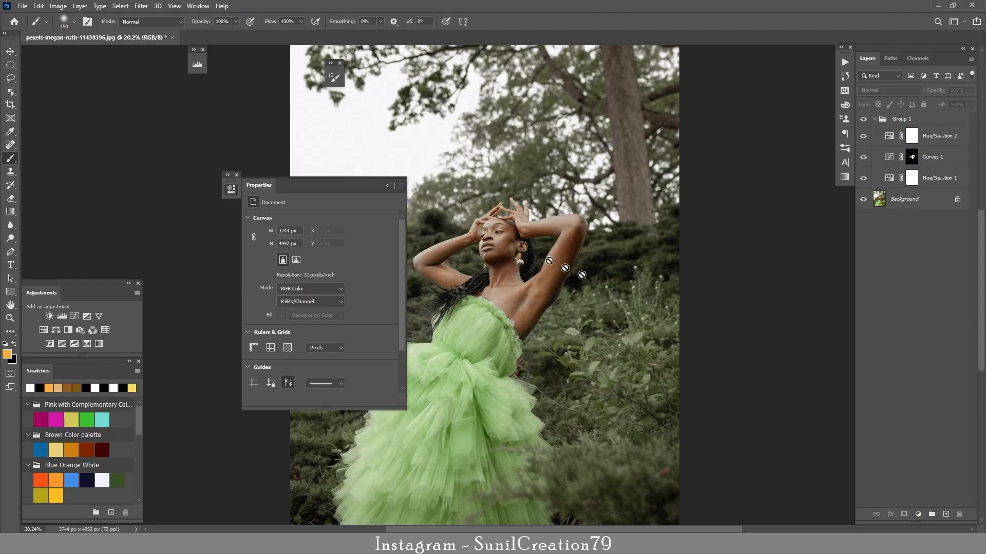
{"action": "left_click", "coordinate": [888, 138]}
{"action": "left_click_drag", "start_coordinate": [315, 184], "coordinate": [253, 140]}
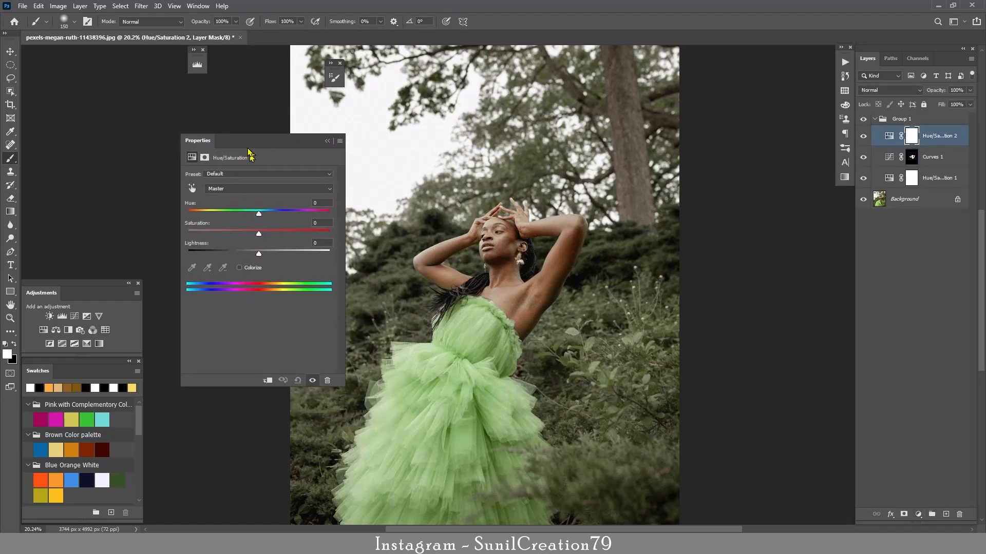
{"action": "left_click", "coordinate": [239, 268]}
{"action": "left_click_drag", "start_coordinate": [201, 216], "coordinate": [196, 216]}
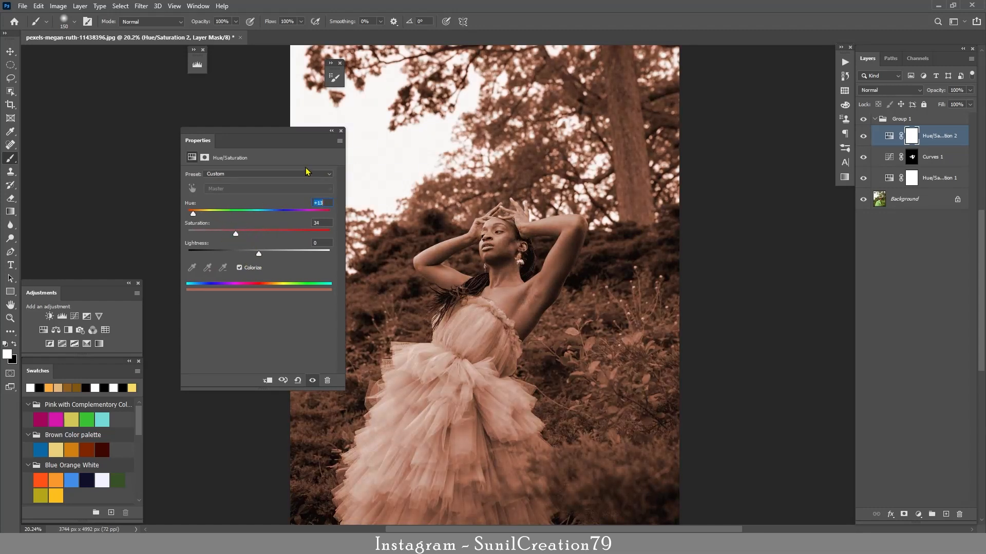
{"action": "left_click", "coordinate": [331, 131]}
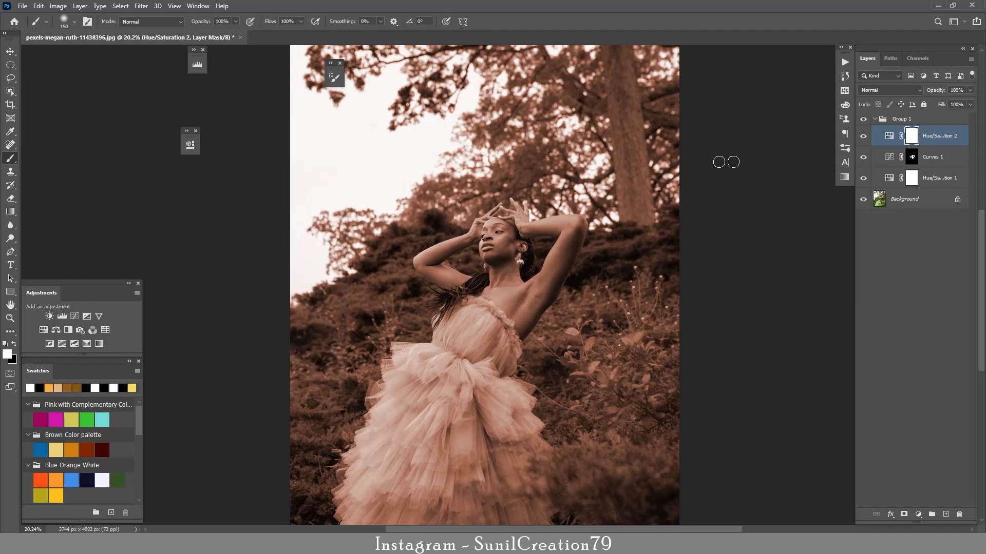
Invert the Hue/Saturation 2 mask to black and paint the tree trunk white with a larger brush
{"action": "key", "text": "ctrl+i"}
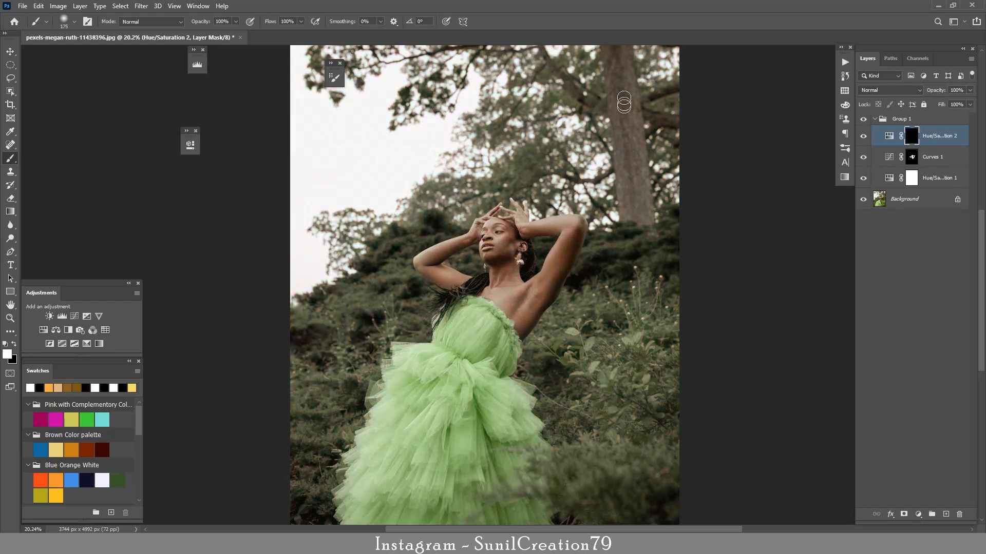
{"action": "key", "text": "bracketright"}
{"action": "key", "text": "bracketright"}
{"action": "key", "text": "bracketright"}
{"action": "key", "text": "bracketright"}
{"action": "mouse_move", "coordinate": [629, 160]}
{"action": "left_mouse_down"}
{"action": "mouse_move", "coordinate": [619, 55]}
{"action": "mouse_move", "coordinate": [634, 213]}
{"action": "mouse_move", "coordinate": [630, 138]}
{"action": "left_mouse_up"}
Refine the Hue/Saturation 2 mask along the trunk and branches with a smaller brush, alternating white and black
{"action": "key", "text": "bracketleft"}
{"action": "key", "text": "bracketleft"}
{"action": "key", "text": "bracketleft"}
{"action": "key", "text": "bracketleft"}
{"action": "mouse_move", "coordinate": [623, 97]}
{"action": "left_mouse_down"}
{"action": "mouse_move", "coordinate": [563, 77]}
{"action": "mouse_move", "coordinate": [634, 110]}
{"action": "left_mouse_up"}
{"action": "key", "text": "x"}
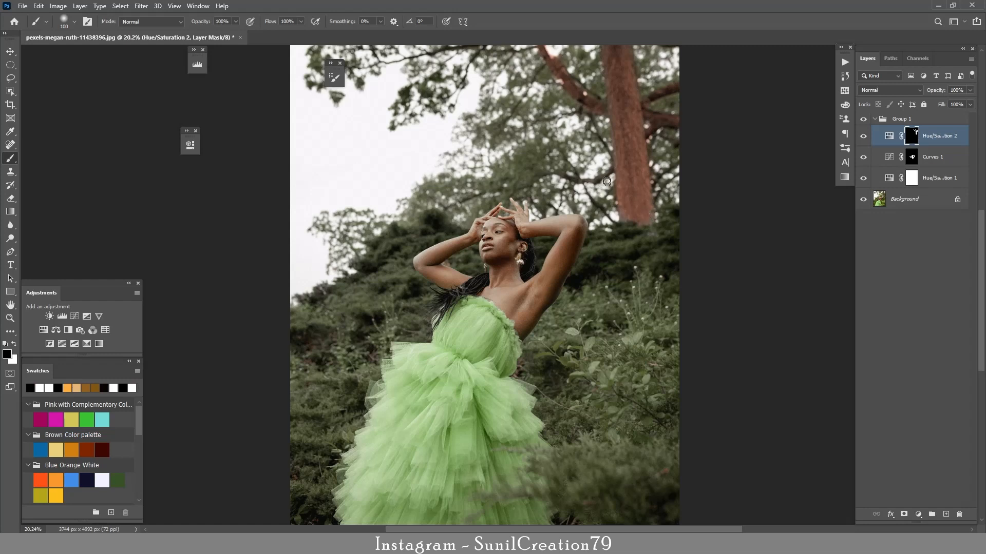
{"action": "key", "text": "x"}
{"action": "left_click_drag", "start_coordinate": [491, 44], "coordinate": [242, 38]}
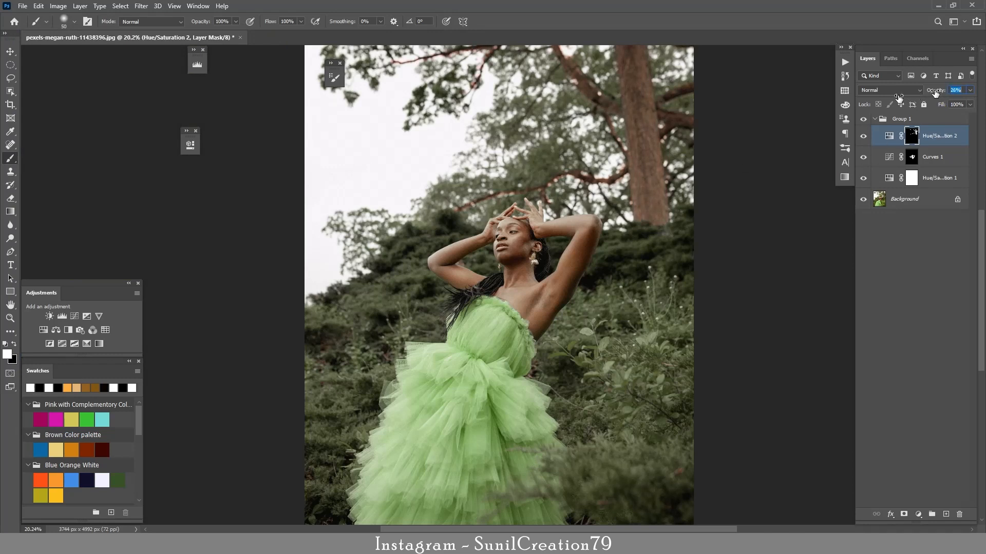
Set the Hue/Saturation 2 layer's opacity to 15%
{"action": "type", "text": "15"}
{"action": "key", "text": "Return"}
{"action": "key", "text": "z"}
{"action": "left_click_drag", "start_coordinate": [518, 285], "coordinate": [580, 278]}
{"action": "key", "text": "b"}
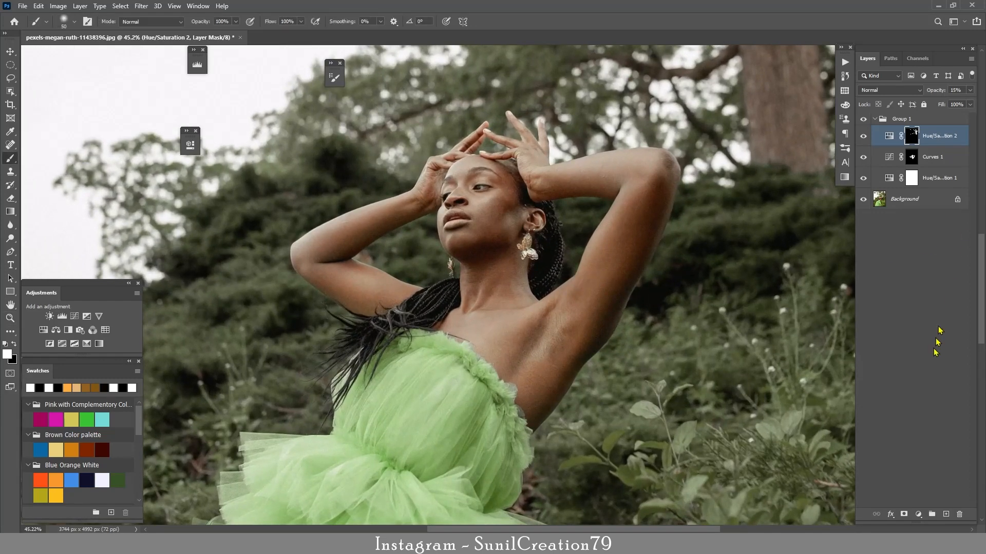
Collapse Group 1, add a Black & White adjustment layer above it, and expand the group again
{"action": "left_click", "coordinate": [875, 119]}
{"action": "left_click", "coordinate": [917, 514]}
{"action": "left_click", "coordinate": [930, 435]}
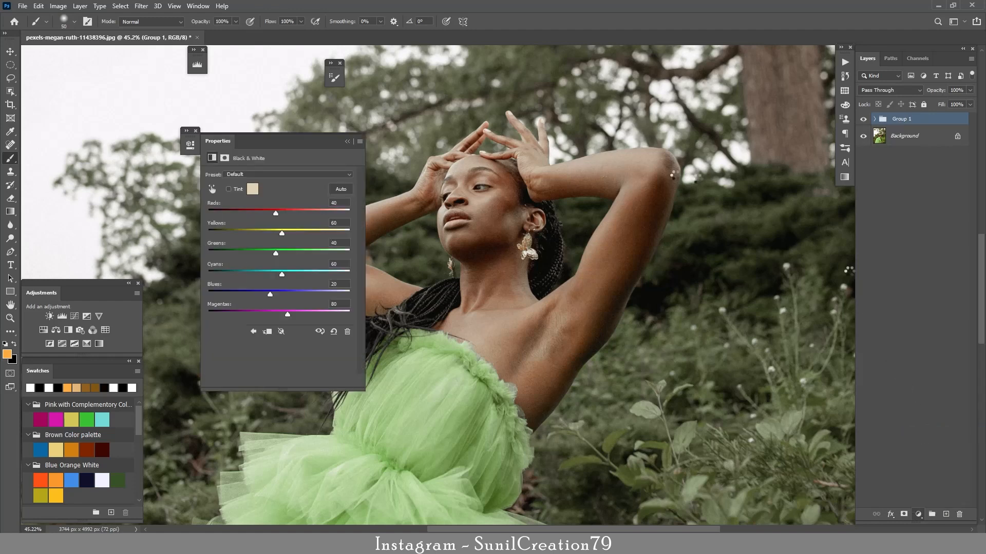
{"action": "left_click", "coordinate": [874, 140]}
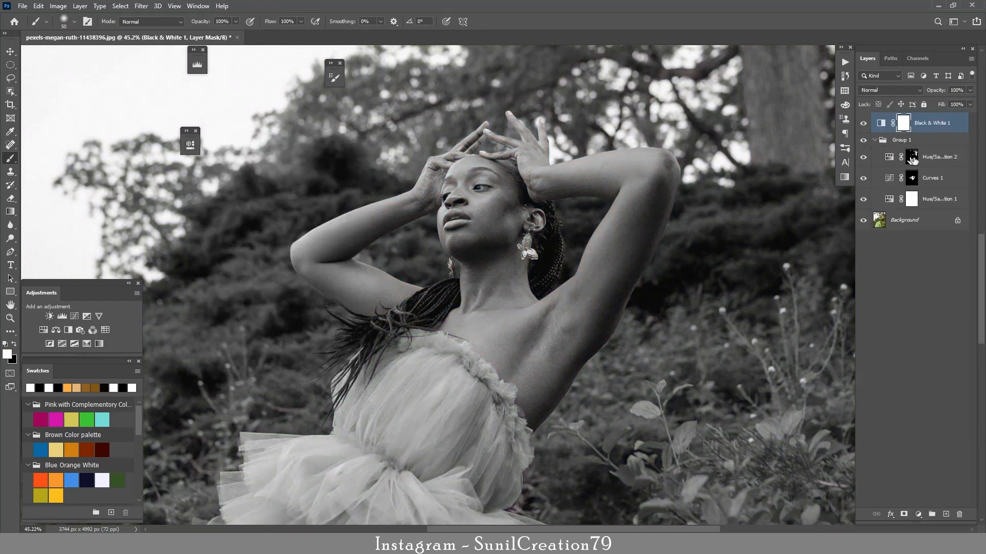
Add a Curves adjustment above Hue/Saturation 2, brighten it strongly, and invert its mask to black
{"action": "left_click", "coordinate": [931, 157]}
{"action": "left_click", "coordinate": [918, 514]}
{"action": "left_click", "coordinate": [926, 391]}
{"action": "left_click_drag", "start_coordinate": [289, 259], "coordinate": [244, 221]}
{"action": "left_click", "coordinate": [347, 143]}
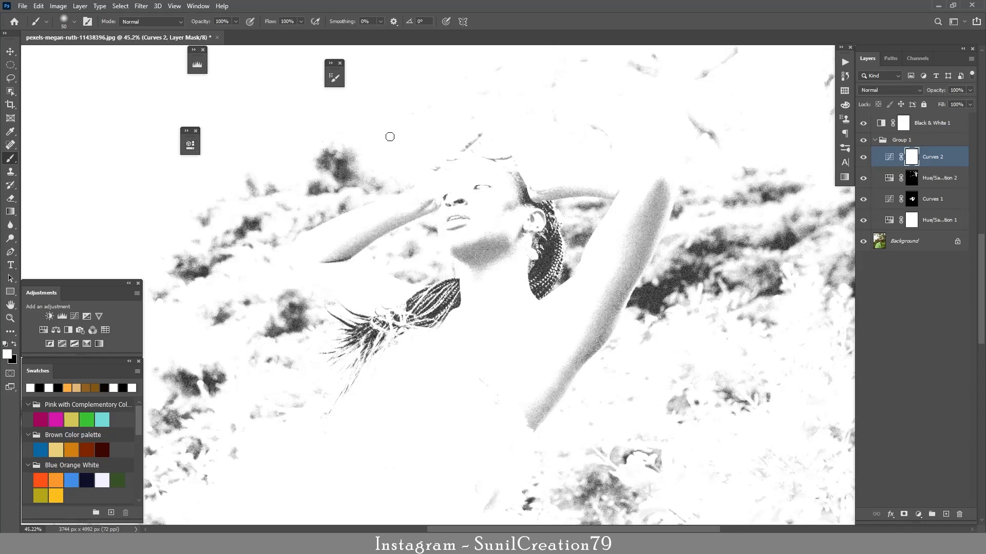
{"action": "key", "text": "ctrl+i"}
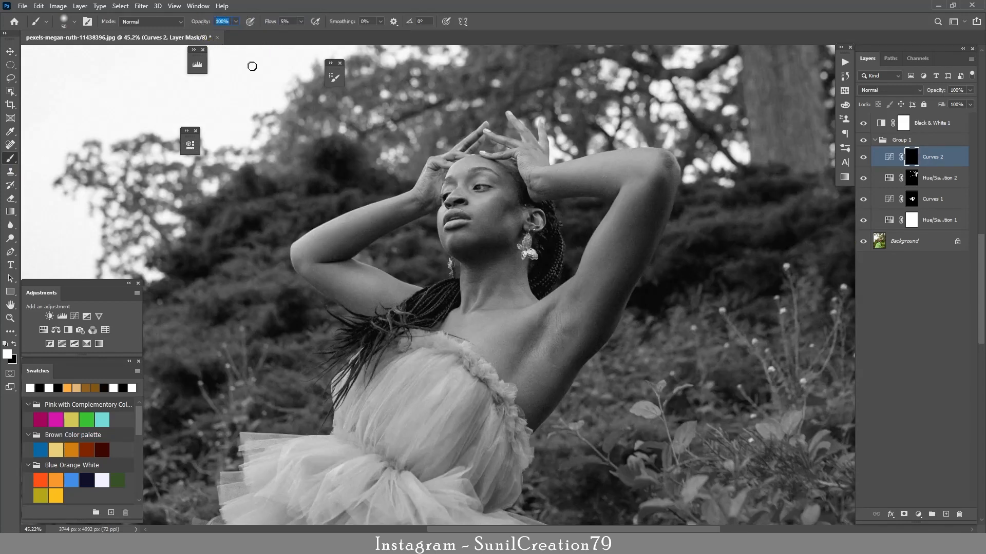
Set the brush to 40% opacity, enlarge it to 80 px, and paint white along the raised arm on the Curves 2 mask
{"action": "type", "text": "40"}
{"action": "key", "text": "Return"}
{"action": "key", "text": "bracketright"}
{"action": "key", "text": "bracketright"}
{"action": "key", "text": "bracketright"}
{"action": "mouse_move", "coordinate": [661, 175]}
{"action": "left_mouse_down"}
{"action": "mouse_move", "coordinate": [651, 238]}
{"action": "mouse_move", "coordinate": [623, 253]}
{"action": "mouse_move", "coordinate": [653, 229]}
{"action": "mouse_move", "coordinate": [652, 247]}
{"action": "mouse_move", "coordinate": [629, 282]}
{"action": "mouse_move", "coordinate": [577, 313]}
{"action": "left_mouse_up"}
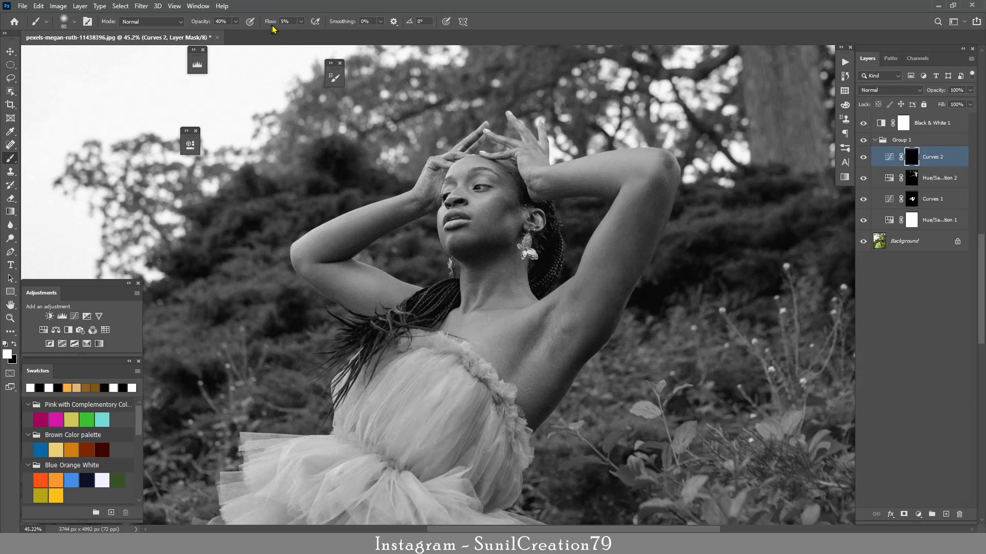
Lower the brush flow to 2% and paint highlights on the Curves 2 mask over the arms, face, neck and shoulder
{"action": "type", "text": "2"}
{"action": "key", "text": "Return"}
{"action": "mouse_move", "coordinate": [597, 349]}
{"action": "left_mouse_down"}
{"action": "mouse_move", "coordinate": [573, 371]}
{"action": "mouse_move", "coordinate": [588, 342]}
{"action": "mouse_move", "coordinate": [542, 413]}
{"action": "mouse_move", "coordinate": [521, 421]}
{"action": "mouse_move", "coordinate": [561, 393]}
{"action": "mouse_move", "coordinate": [624, 296]}
{"action": "mouse_move", "coordinate": [557, 372]}
{"action": "mouse_move", "coordinate": [559, 352]}
{"action": "mouse_move", "coordinate": [536, 354]}
{"action": "mouse_move", "coordinate": [565, 298]}
{"action": "mouse_move", "coordinate": [537, 342]}
{"action": "mouse_move", "coordinate": [526, 387]}
{"action": "mouse_move", "coordinate": [608, 322]}
{"action": "mouse_move", "coordinate": [548, 403]}
{"action": "mouse_move", "coordinate": [507, 354]}
{"action": "left_mouse_up"}
{"action": "mouse_move", "coordinate": [425, 186]}
{"action": "left_mouse_down"}
{"action": "mouse_move", "coordinate": [379, 239]}
{"action": "mouse_move", "coordinate": [416, 211]}
{"action": "mouse_move", "coordinate": [345, 247]}
{"action": "mouse_move", "coordinate": [428, 203]}
{"action": "mouse_move", "coordinate": [322, 260]}
{"action": "mouse_move", "coordinate": [354, 249]}
{"action": "mouse_move", "coordinate": [359, 269]}
{"action": "mouse_move", "coordinate": [318, 261]}
{"action": "mouse_move", "coordinate": [396, 210]}
{"action": "left_mouse_up"}
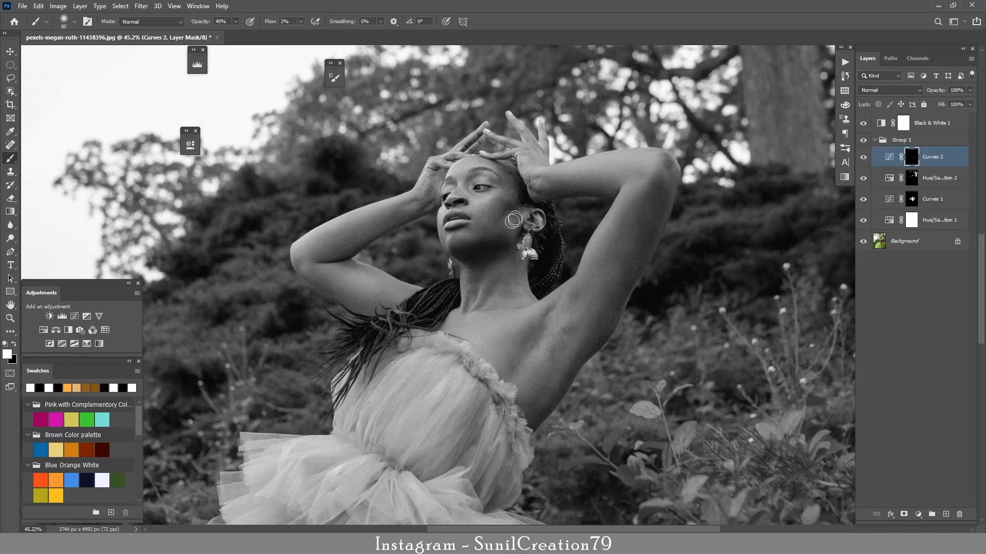
{"action": "mouse_move", "coordinate": [515, 219]}
{"action": "left_mouse_down"}
{"action": "mouse_move", "coordinate": [491, 163]}
{"action": "mouse_move", "coordinate": [479, 224]}
{"action": "mouse_move", "coordinate": [500, 237]}
{"action": "mouse_move", "coordinate": [471, 268]}
{"action": "mouse_move", "coordinate": [497, 296]}
{"action": "mouse_move", "coordinate": [509, 269]}
{"action": "mouse_move", "coordinate": [559, 393]}
{"action": "mouse_move", "coordinate": [534, 336]}
{"action": "left_mouse_up"}
{"action": "mouse_move", "coordinate": [492, 230]}
{"action": "left_mouse_down"}
{"action": "mouse_move", "coordinate": [492, 197]}
{"action": "mouse_move", "coordinate": [501, 194]}
{"action": "mouse_move", "coordinate": [506, 219]}
{"action": "mouse_move", "coordinate": [485, 220]}
{"action": "mouse_move", "coordinate": [502, 238]}
{"action": "mouse_move", "coordinate": [487, 214]}
{"action": "mouse_move", "coordinate": [510, 198]}
{"action": "mouse_move", "coordinate": [488, 169]}
{"action": "mouse_move", "coordinate": [471, 166]}
{"action": "mouse_move", "coordinate": [452, 183]}
{"action": "mouse_move", "coordinate": [490, 218]}
{"action": "mouse_move", "coordinate": [462, 237]}
{"action": "mouse_move", "coordinate": [495, 208]}
{"action": "mouse_move", "coordinate": [489, 217]}
{"action": "mouse_move", "coordinate": [514, 218]}
{"action": "mouse_move", "coordinate": [515, 191]}
{"action": "mouse_move", "coordinate": [495, 251]}
{"action": "mouse_move", "coordinate": [452, 243]}
{"action": "mouse_move", "coordinate": [478, 266]}
{"action": "left_mouse_up"}
Hide the Black & White 1 layer and set the Curves 2 layer's opacity to 52%
{"action": "left_click", "coordinate": [863, 158]}
{"action": "left_click", "coordinate": [864, 160]}
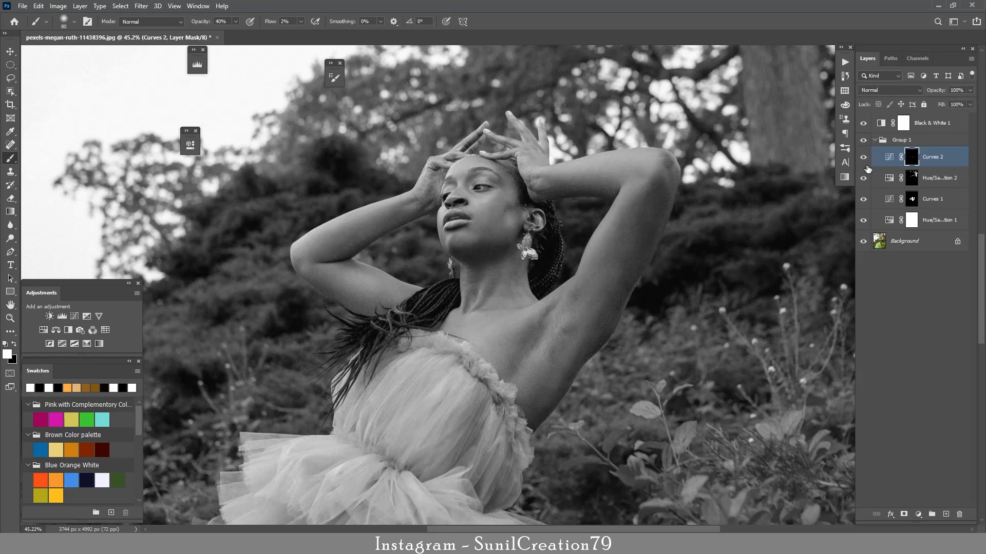
{"action": "left_click", "coordinate": [863, 124]}
{"action": "left_click", "coordinate": [863, 158]}
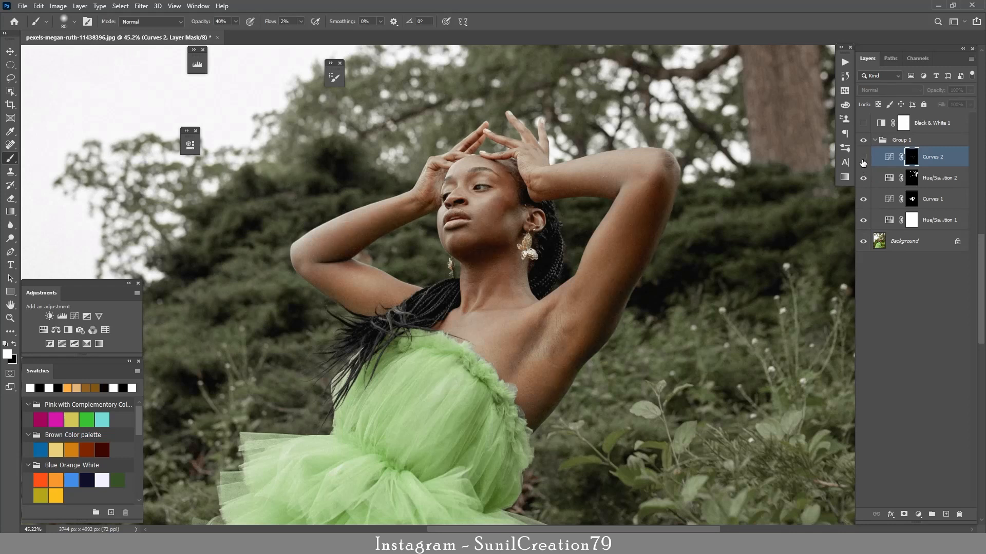
{"action": "left_click", "coordinate": [863, 158]}
{"action": "left_click_drag", "start_coordinate": [935, 92], "coordinate": [918, 91]}
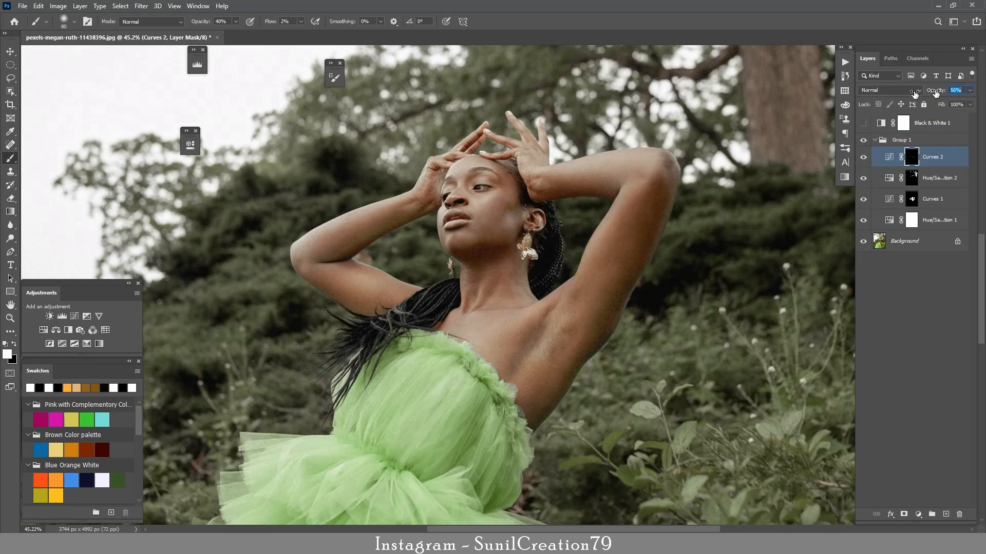
{"action": "left_click", "coordinate": [863, 159]}
{"action": "left_click", "coordinate": [863, 158]}
Compare the whole graded portrait with the original Background layer
{"action": "key", "text": "z"}
{"action": "left_click_drag", "start_coordinate": [527, 295], "coordinate": [463, 296]}
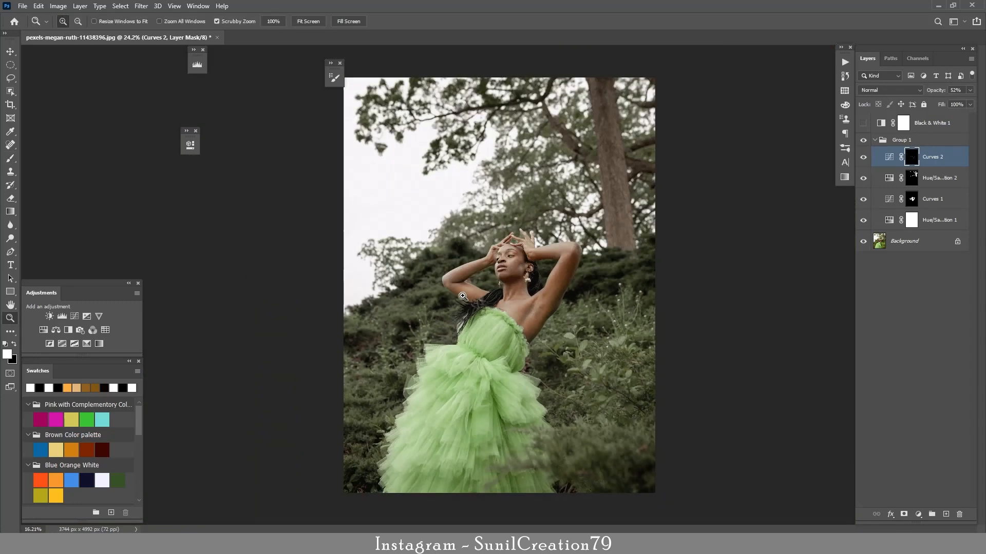
{"action": "left_click", "coordinate": [470, 341]}
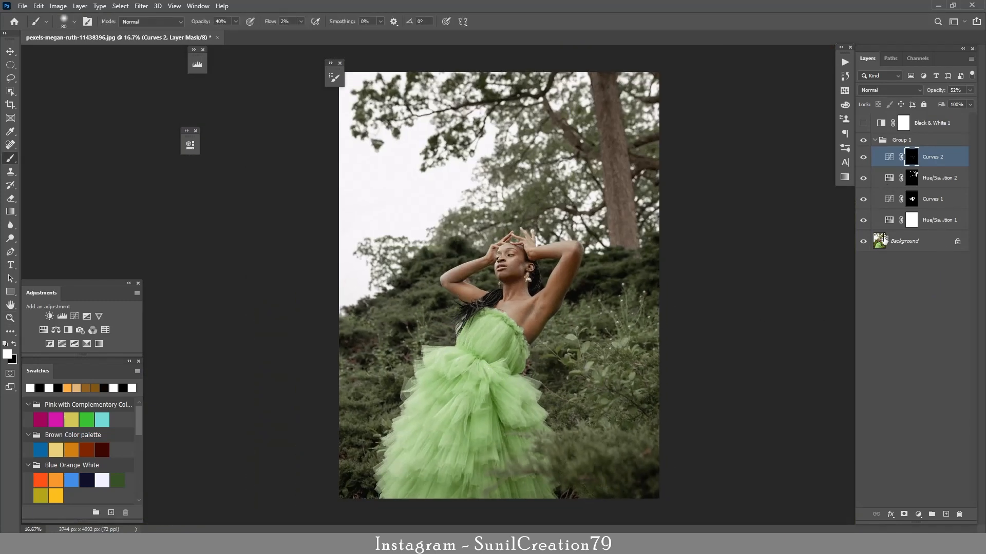
{"action": "left_click", "coordinate": [863, 242], "text": "alt"}
{"action": "left_click", "coordinate": [863, 242], "text": "alt"}
{"action": "left_click", "coordinate": [864, 244], "text": "alt"}
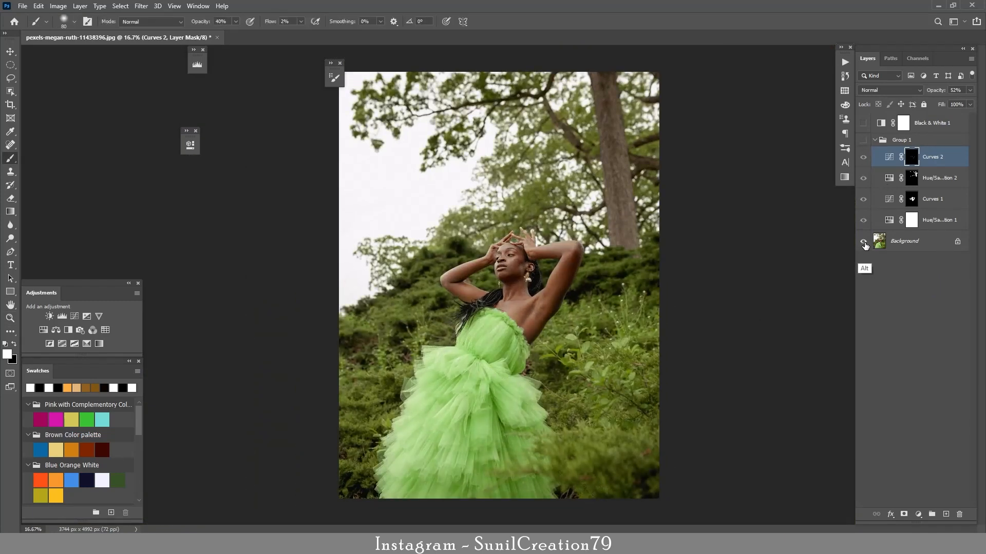
{"action": "left_click", "coordinate": [863, 244], "text": "alt"}
{"action": "left_click", "coordinate": [864, 244], "text": "alt"}
{"action": "left_click", "coordinate": [864, 244], "text": "alt"}
{"action": "left_click", "coordinate": [865, 245], "text": "alt"}
{"action": "left_click", "coordinate": [865, 246], "text": "alt"}
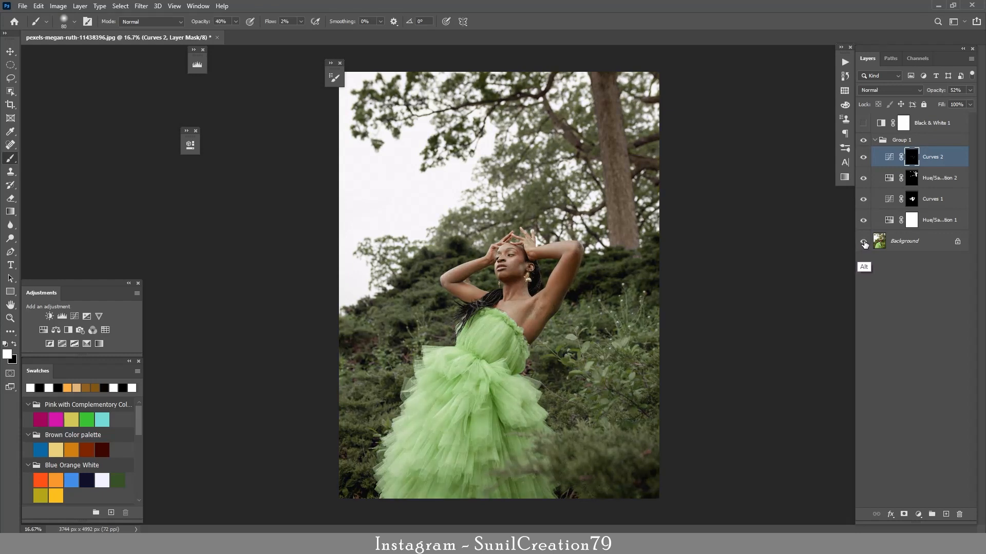
{"action": "left_click", "coordinate": [864, 246], "text": "alt"}
{"action": "left_click", "coordinate": [864, 245], "text": "alt"}
Collapse Group 1, stamp all visible layers into a new layer above it, and convert that layer for smart filters
{"action": "left_click", "coordinate": [874, 139]}
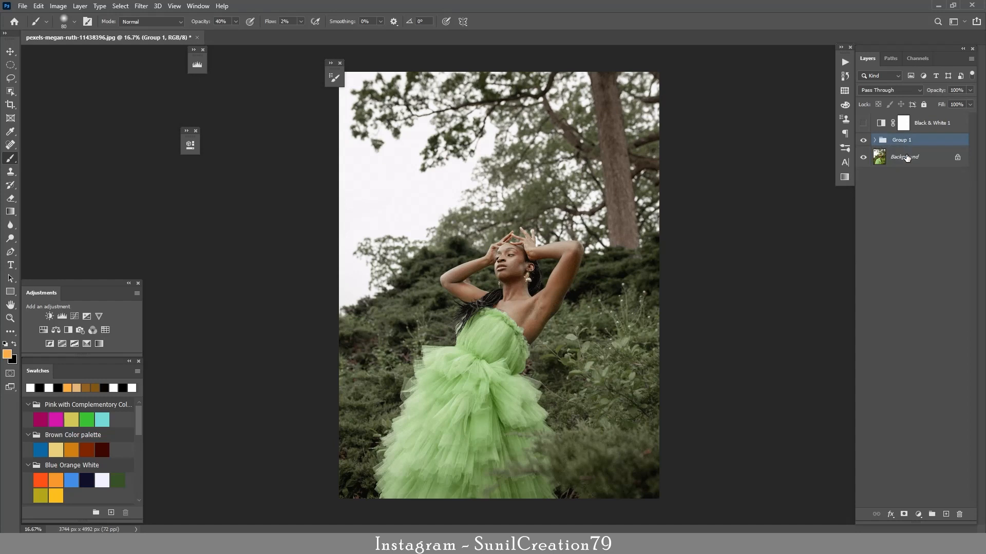
{"action": "key", "text": "ctrl+shift+alt+e"}
{"action": "left_click", "coordinate": [141, 6]}
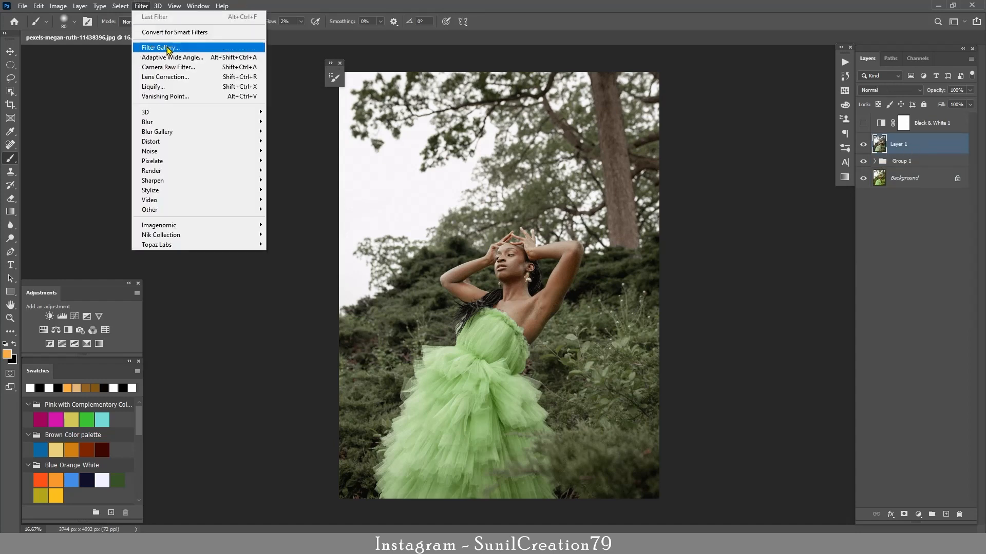
{"action": "left_click", "coordinate": [175, 33]}
Open the Camera Raw Filter on the stamped layer and tint the global color grading yellow with Hue 55 and Saturation 13
{"action": "left_click", "coordinate": [141, 5]}
{"action": "left_click", "coordinate": [169, 67]}
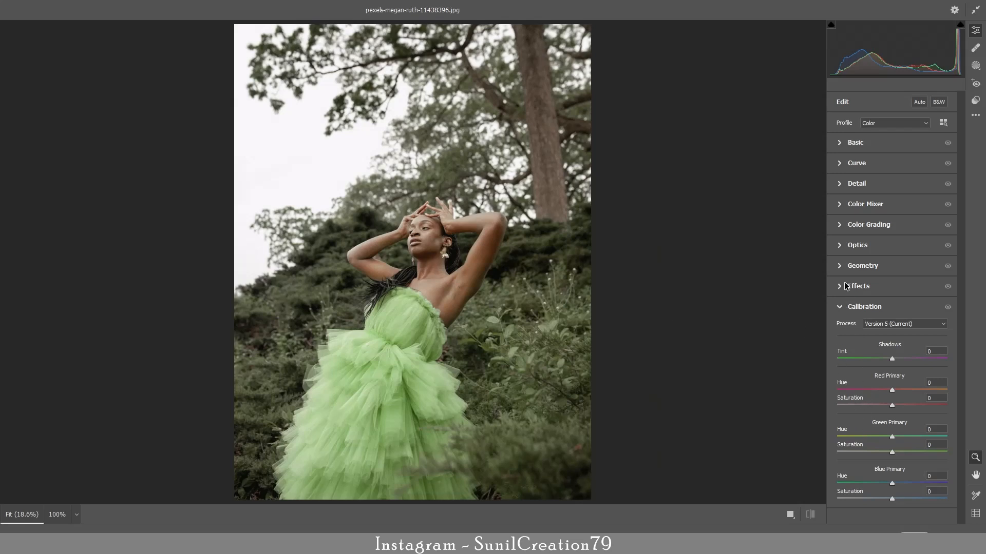
{"action": "left_click", "coordinate": [842, 225]}
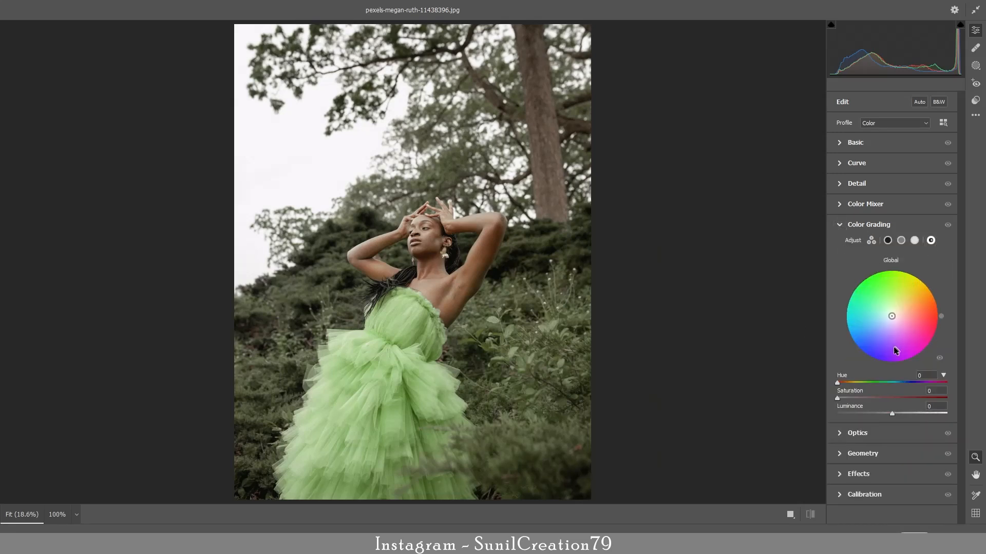
{"action": "left_click_drag", "start_coordinate": [898, 316], "coordinate": [897, 316]}
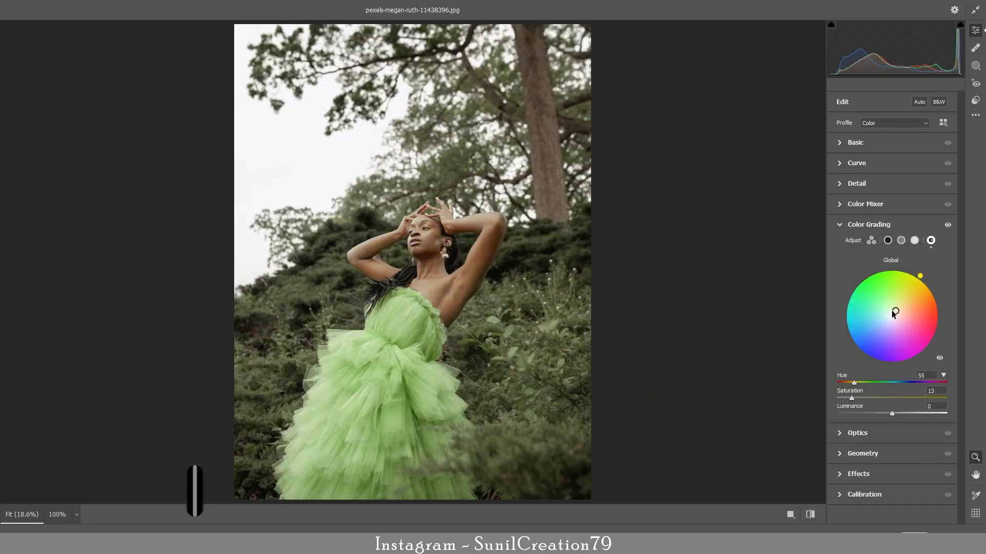
Color-grade the highlights and midtones with subtle tints, and set the shadows to Hue 189 and Saturation 7
{"action": "left_click", "coordinate": [915, 240]}
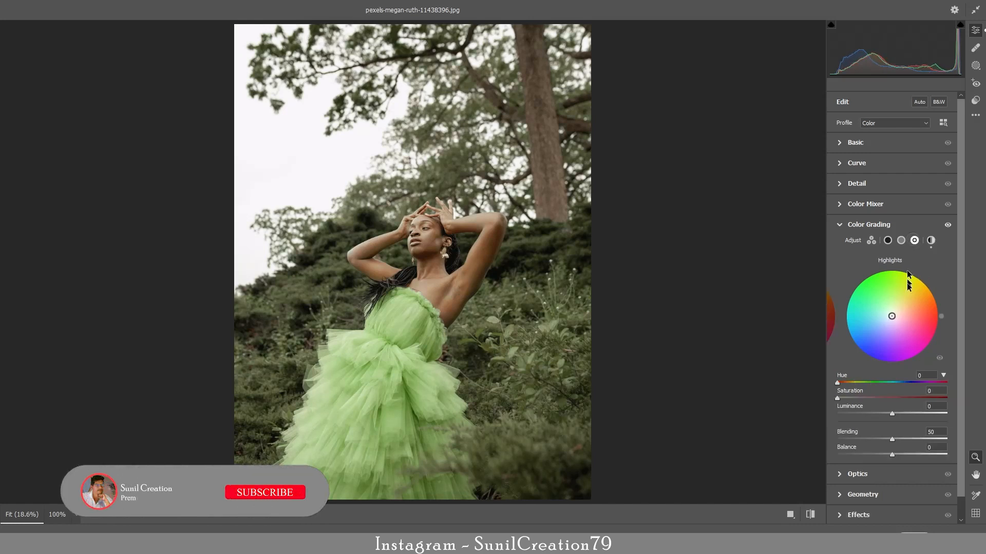
{"action": "mouse_move", "coordinate": [895, 315]}
{"action": "left_mouse_down"}
{"action": "mouse_move", "coordinate": [892, 327]}
{"action": "mouse_move", "coordinate": [891, 314]}
{"action": "left_mouse_up"}
{"action": "left_click", "coordinate": [901, 240]}
{"action": "left_click", "coordinate": [888, 240]}
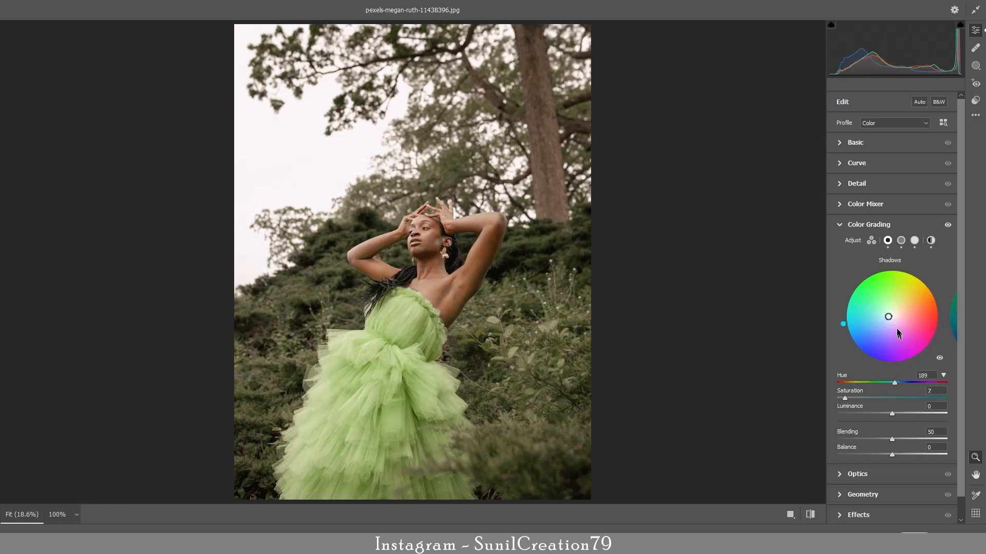
Calibrate the colors with Blue Primary Saturation +38, Red Primary Hue -5 and Saturation -7, and Shadows Tint +29
{"action": "left_click", "coordinate": [855, 513]}
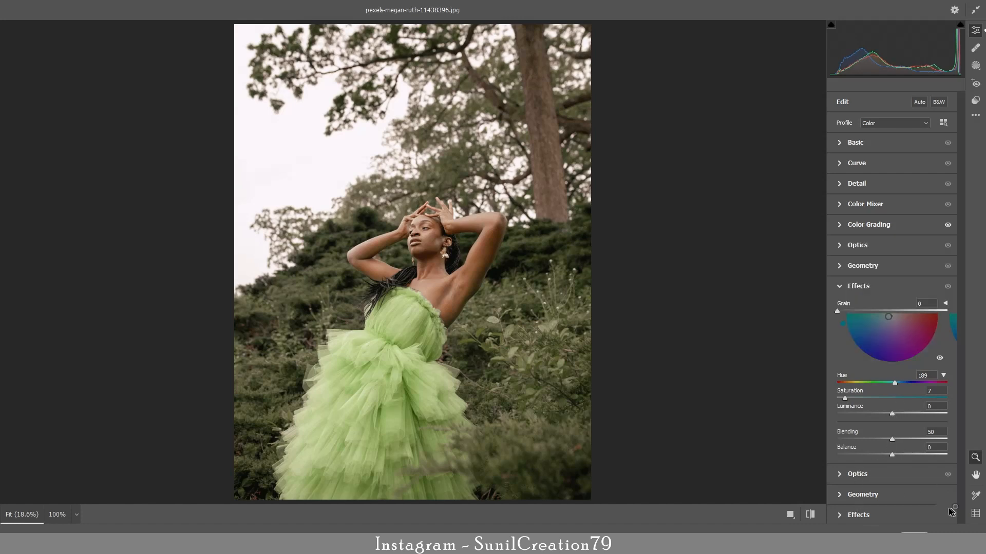
{"action": "left_click", "coordinate": [861, 354]}
{"action": "left_click_drag", "start_coordinate": [905, 502], "coordinate": [914, 503]}
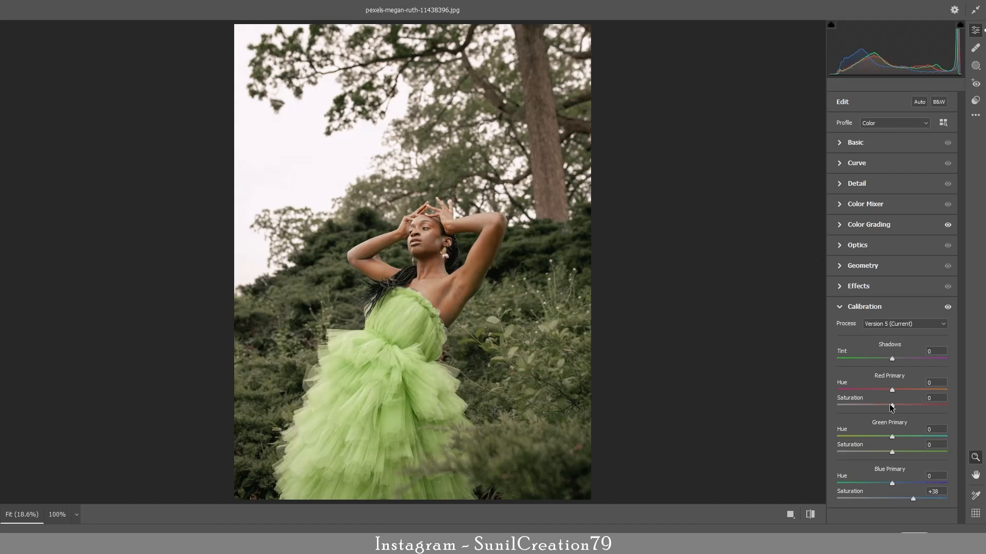
{"action": "left_click_drag", "start_coordinate": [891, 405], "coordinate": [888, 406]}
{"action": "left_click_drag", "start_coordinate": [892, 359], "coordinate": [910, 360]}
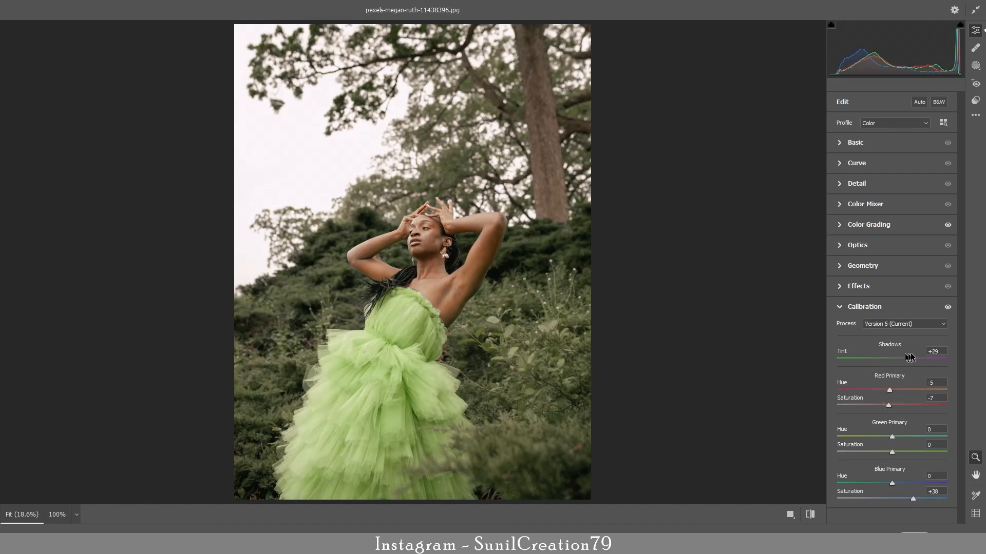
Set Temperature to -10, Contrast -20, Highlights -22, Shadows +19, Whites +17, Blacks +15, Texture, Clarity and Dehaze +1, and adjust Vibrance and Saturation
{"action": "left_click", "coordinate": [858, 286]}
{"action": "left_click", "coordinate": [852, 143]}
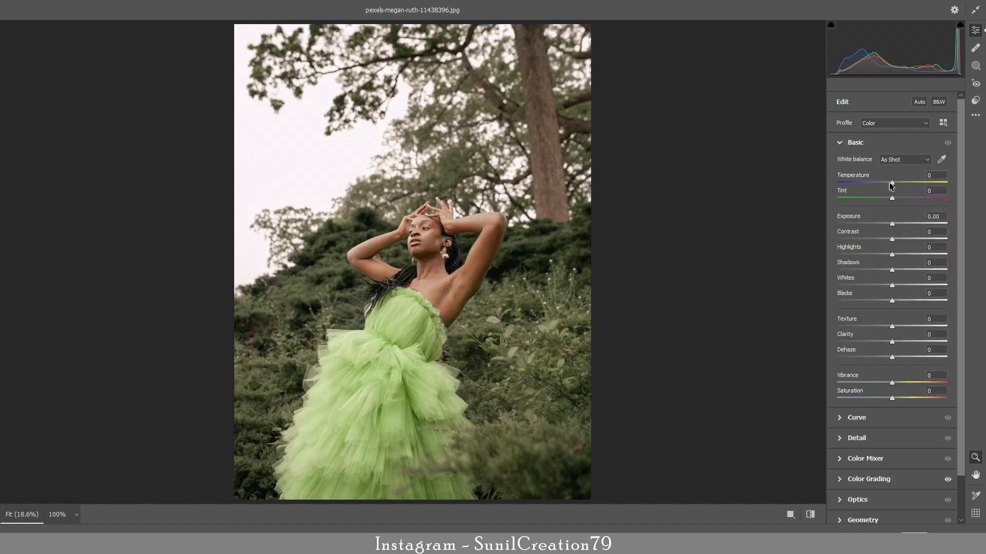
{"action": "left_click_drag", "start_coordinate": [892, 183], "coordinate": [899, 224]}
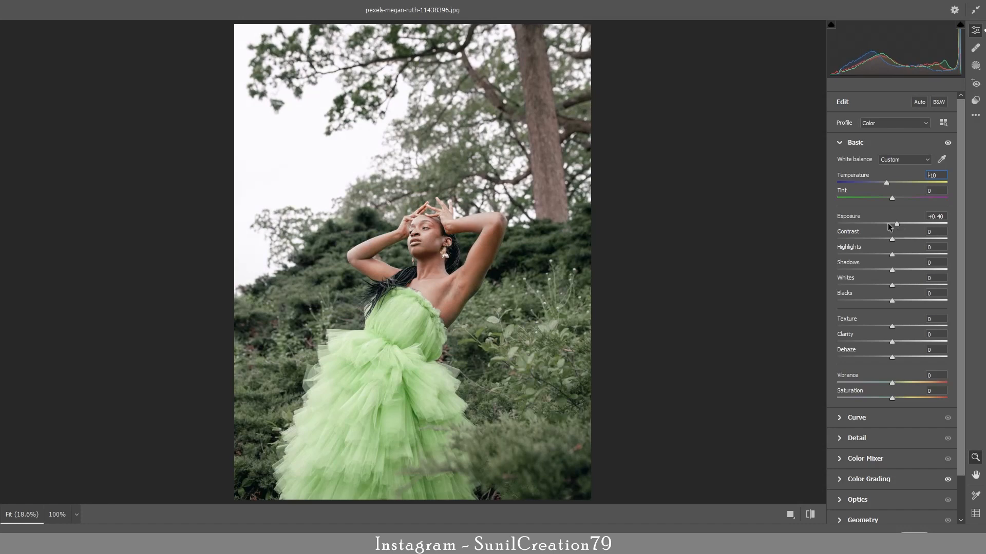
{"action": "double_click", "coordinate": [893, 225]}
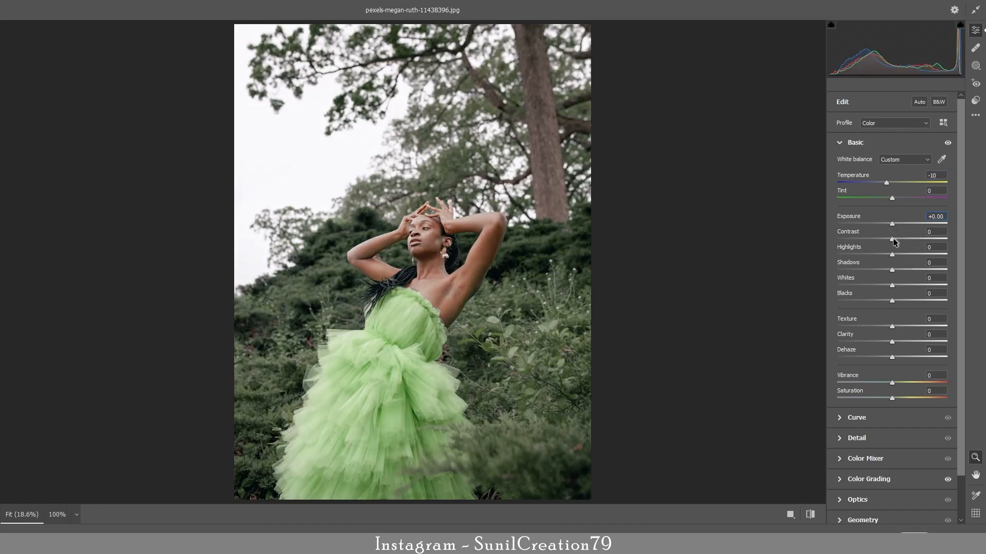
{"action": "left_click_drag", "start_coordinate": [894, 241], "coordinate": [904, 302]}
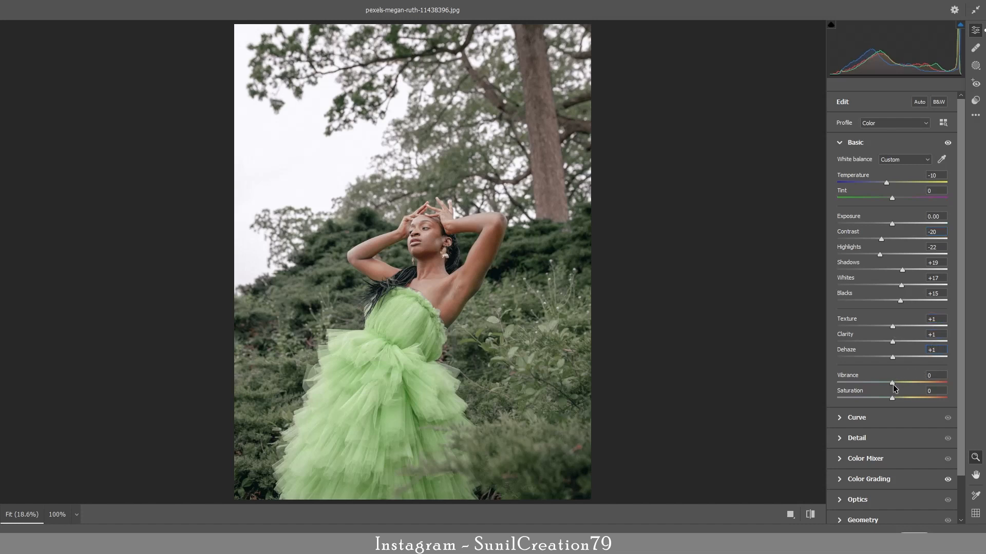
{"action": "left_click_drag", "start_coordinate": [892, 382], "coordinate": [890, 405]}
Set the parametric curve to Highlights +8, Lights +3, Darks +16 and Shadows -3, and apply the Camera Raw Filter
{"action": "left_click", "coordinate": [856, 417]}
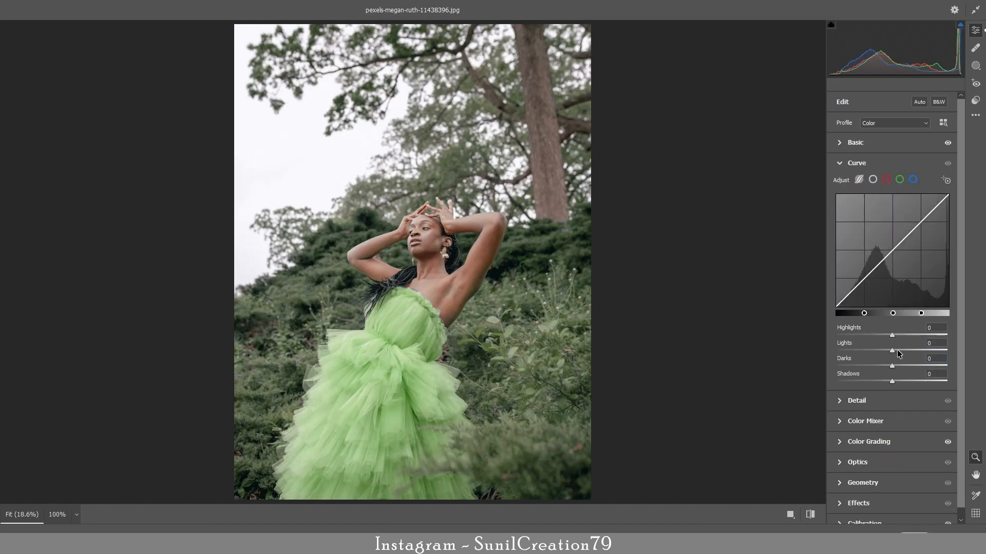
{"action": "left_click", "coordinate": [931, 343]}
{"action": "scroll", "coordinate": [931, 343], "scroll_direction": "up", "scroll_amount": 3}
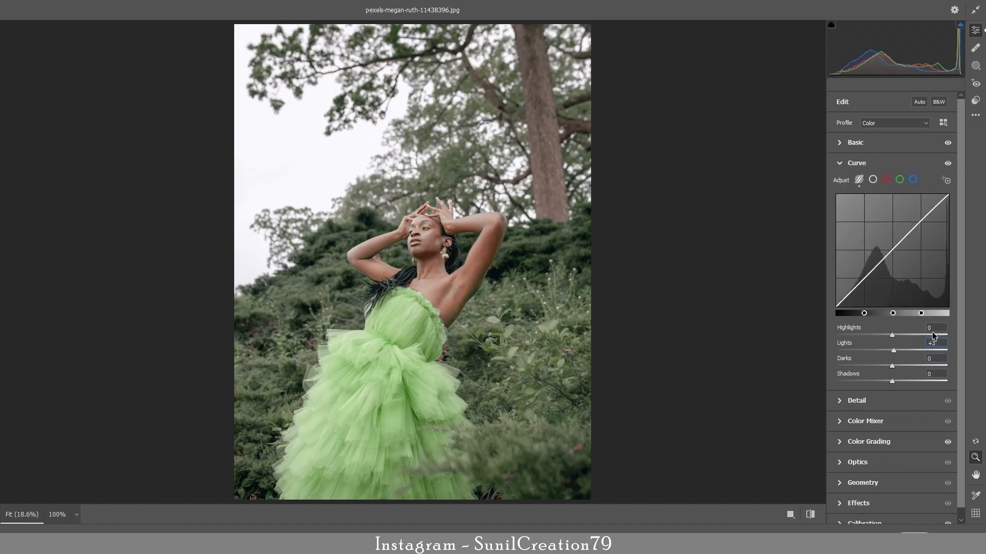
{"action": "left_click_drag", "start_coordinate": [892, 335], "coordinate": [898, 385]}
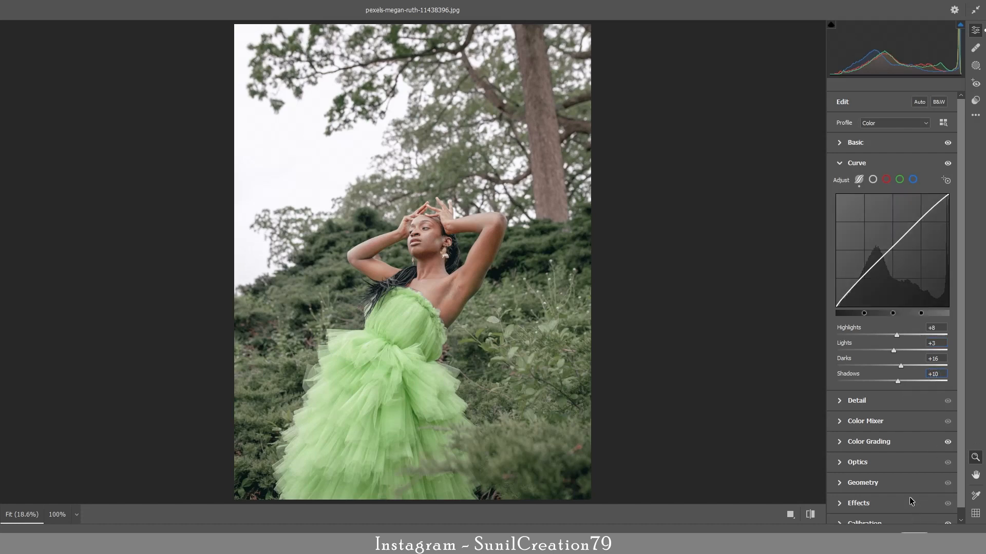
{"action": "key", "text": "Down"}
{"action": "key", "text": "Down"}
{"action": "key", "text": "Down"}
{"action": "key", "text": "Down"}
{"action": "key", "text": "Down"}
{"action": "key", "text": "Down"}
{"action": "key", "text": "Down"}
{"action": "key", "text": "Down"}
{"action": "key", "text": "Down"}
{"action": "key", "text": "Down"}
{"action": "key", "text": "Down"}
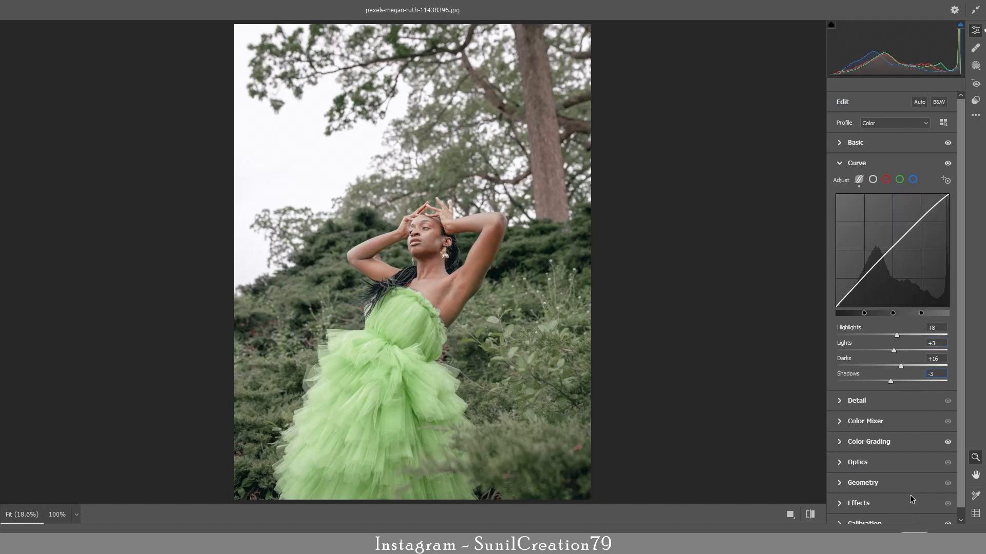
{"action": "left_click", "coordinate": [934, 532]}
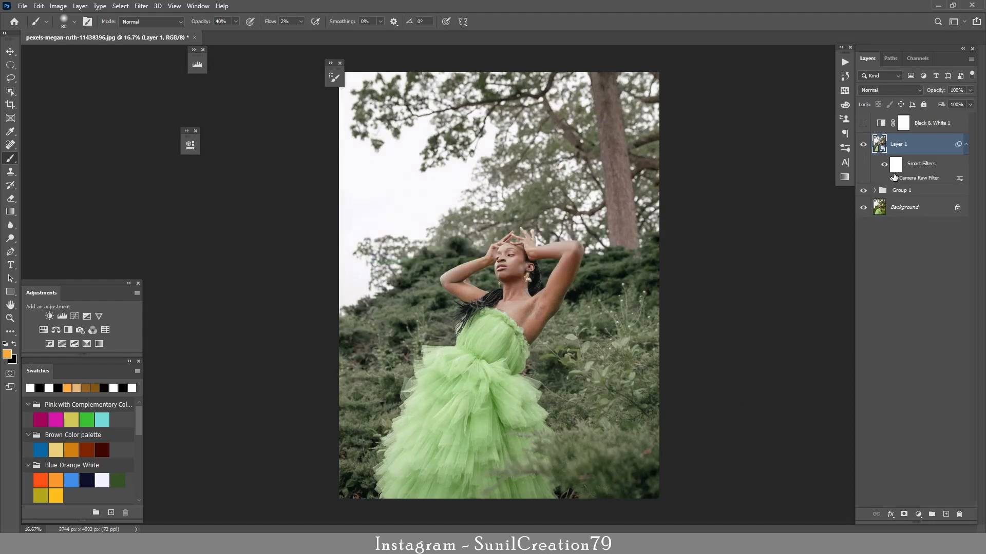
Compare the finished grade with and without the Camera Raw layer and against the original Background
{"action": "left_click", "coordinate": [863, 146]}
{"action": "left_click", "coordinate": [862, 146]}
{"action": "left_click", "coordinate": [863, 207], "text": "alt"}
{"action": "left_click", "coordinate": [862, 208], "text": "alt"}
{"action": "left_click", "coordinate": [863, 207], "text": "alt"}
{"action": "left_click", "coordinate": [863, 207], "text": "alt"}
{"action": "left_click", "coordinate": [863, 208], "text": "alt"}
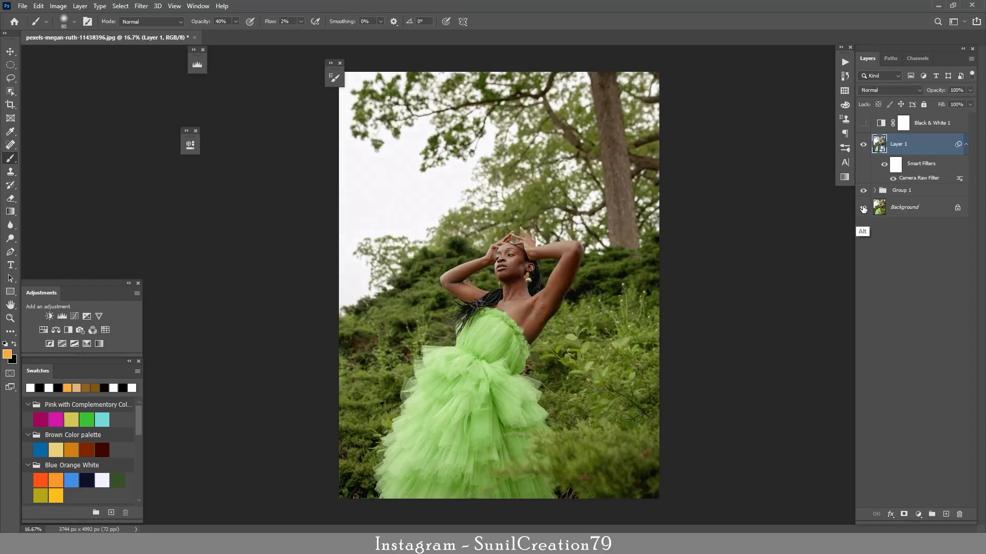
{"action": "left_click", "coordinate": [863, 207], "text": "alt"}
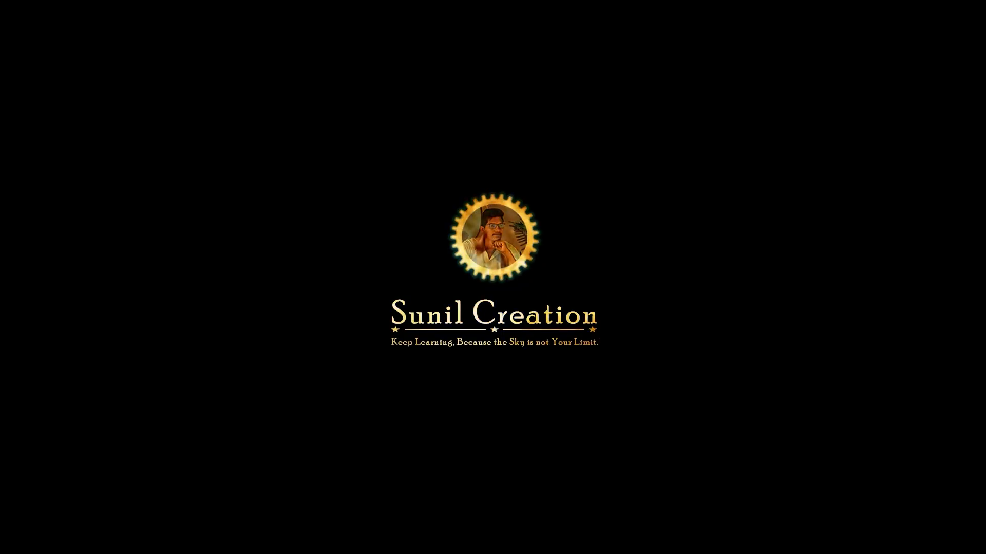